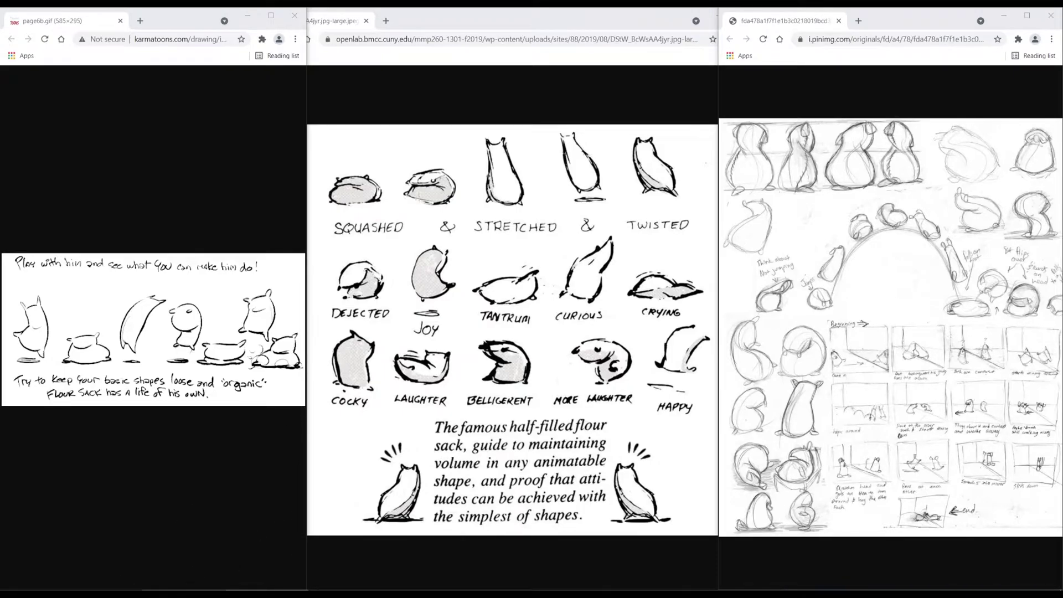
Switch to Adobe Animate and create a new Full HD character animation document, 1920 x 1080 at 24 fps, for ActionScript 3.0
mouse_move(183, 594)
click(183, 555)
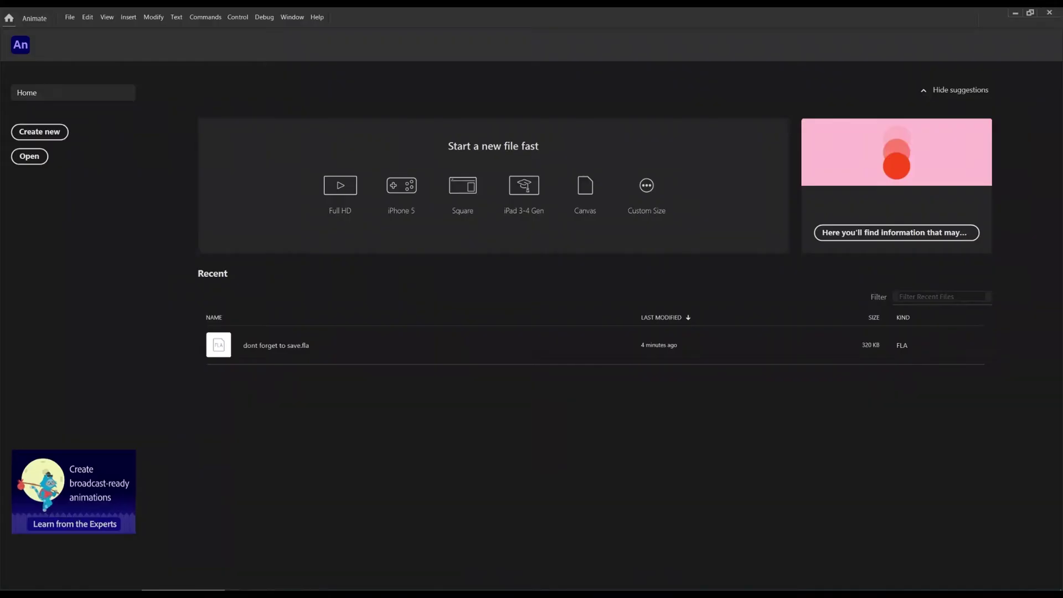
click(58, 133)
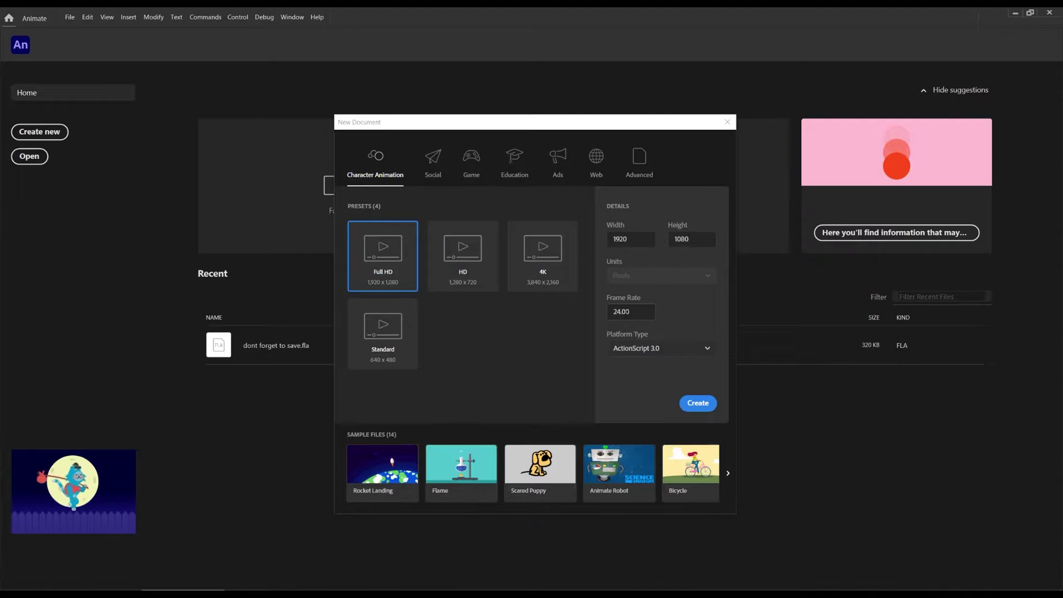
click(697, 403)
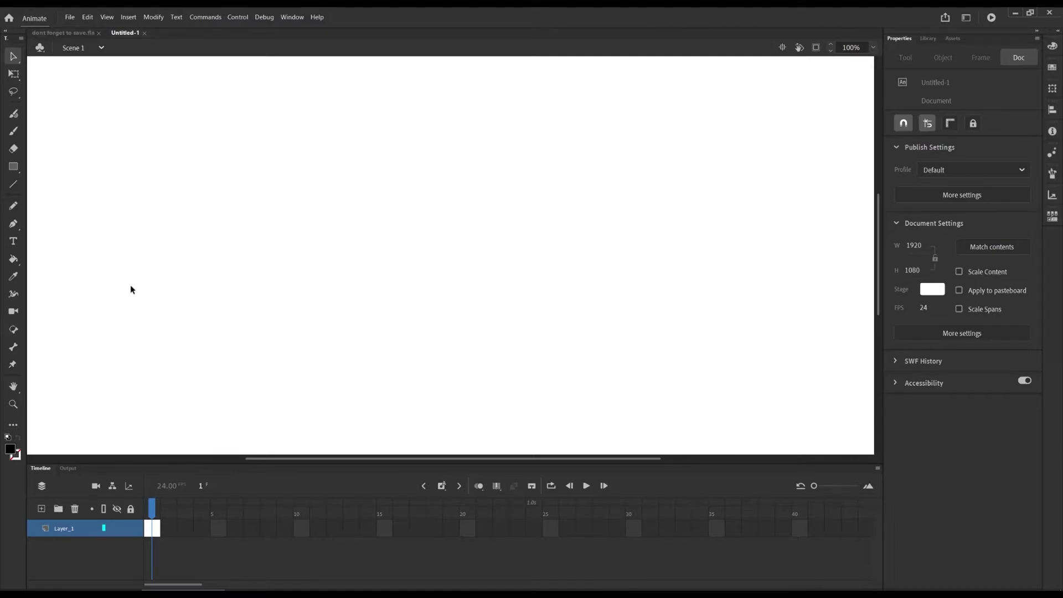
Bring up the dont forget to save.fla document, play its animation from the start, and return to frame 1
click(64, 34)
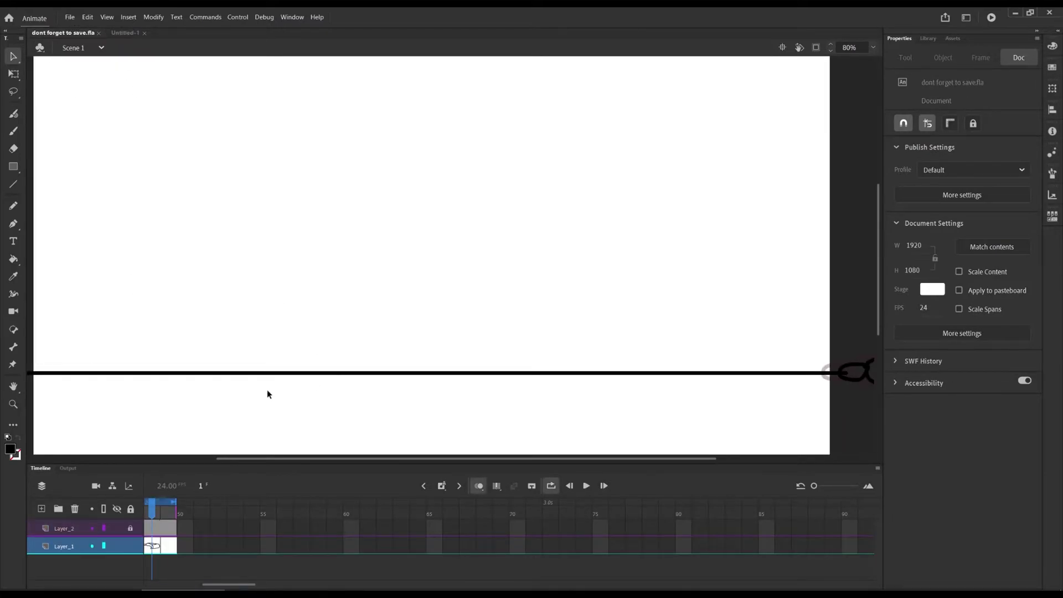
drag(230, 586, 170, 585)
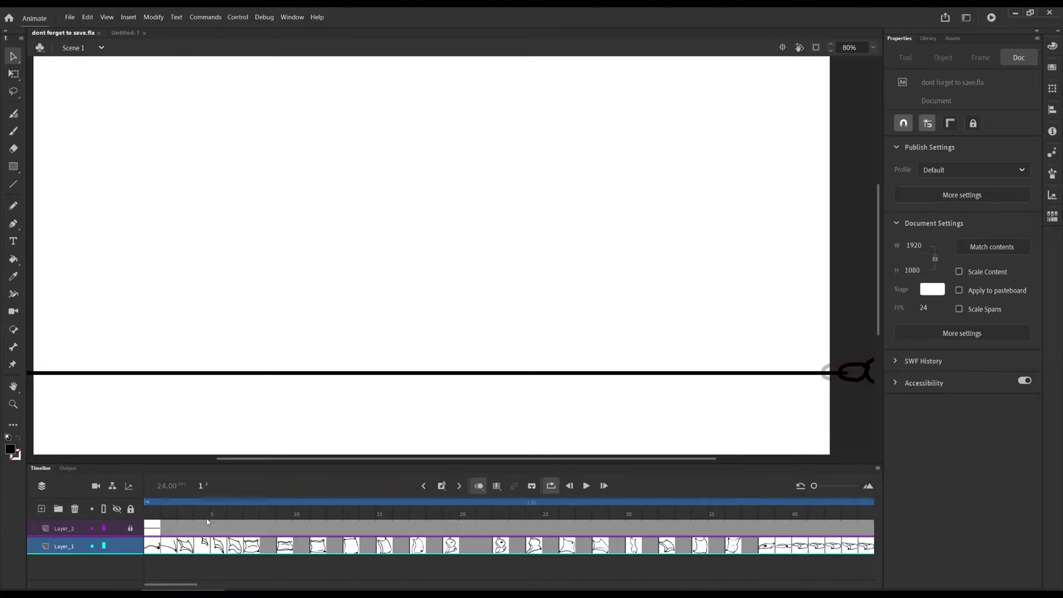
click(585, 486)
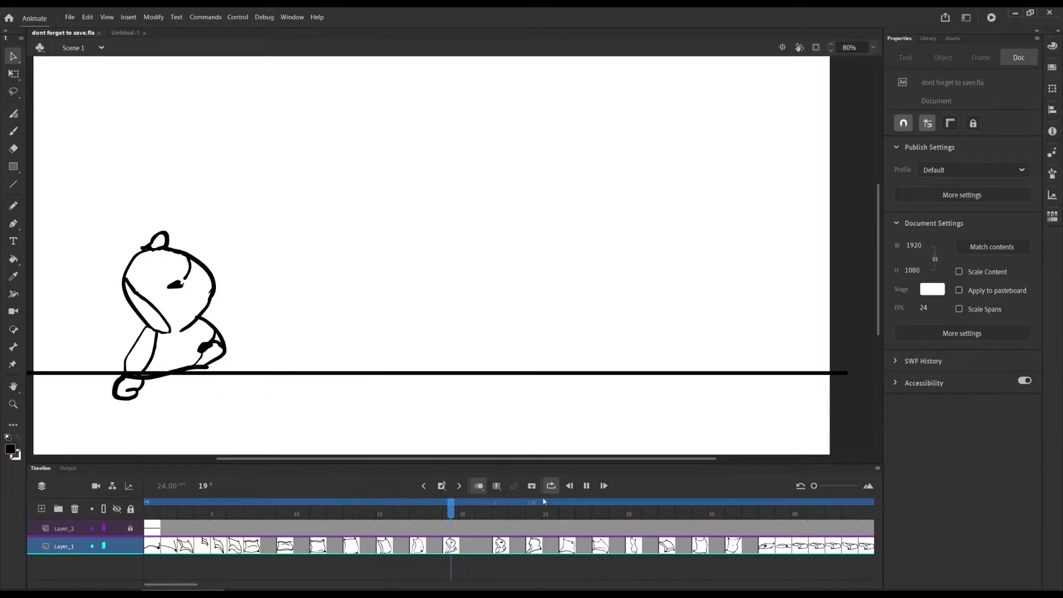
click(586, 486)
click(164, 514)
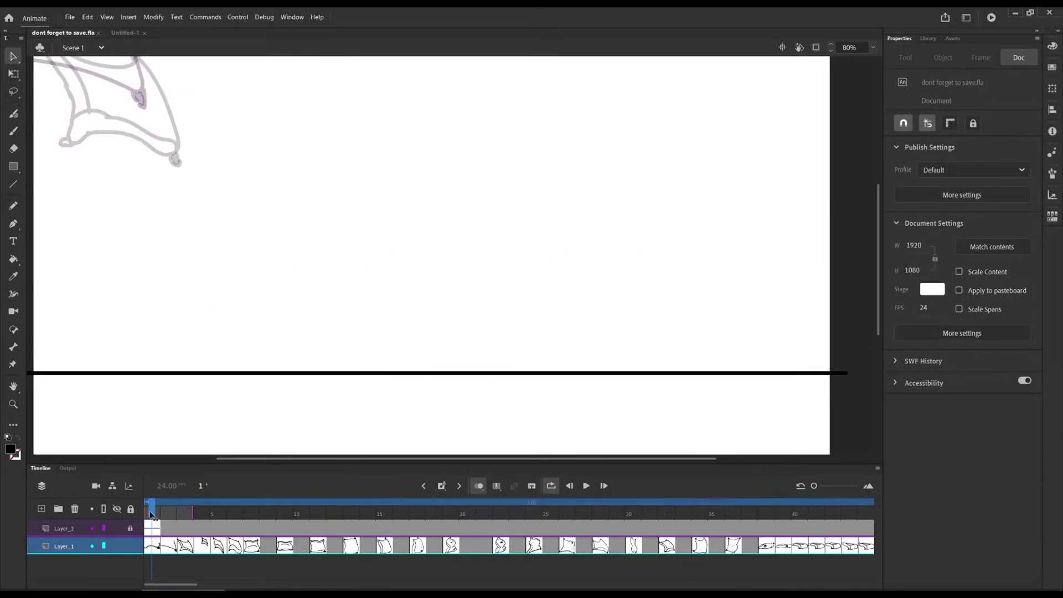
mouse_move(163, 514)
mouse_down()
mouse_move(320, 534)
mouse_move(541, 539)
mouse_move(789, 571)
mouse_move(868, 567)
mouse_move(152, 548)
mouse_up()
Hide Layer_1 and add a new layer directly above it
click(117, 546)
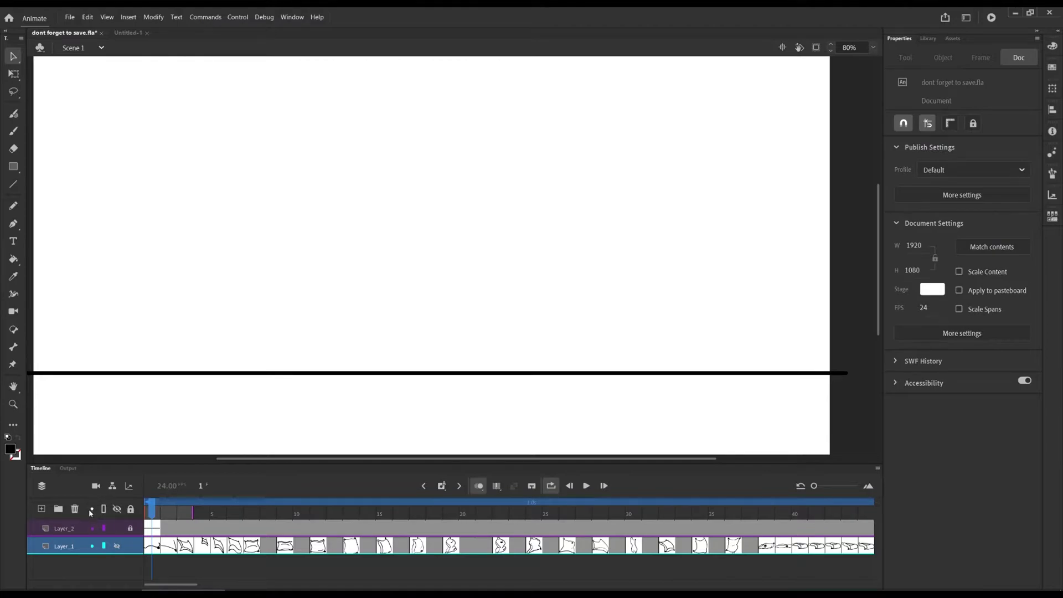
click(41, 509)
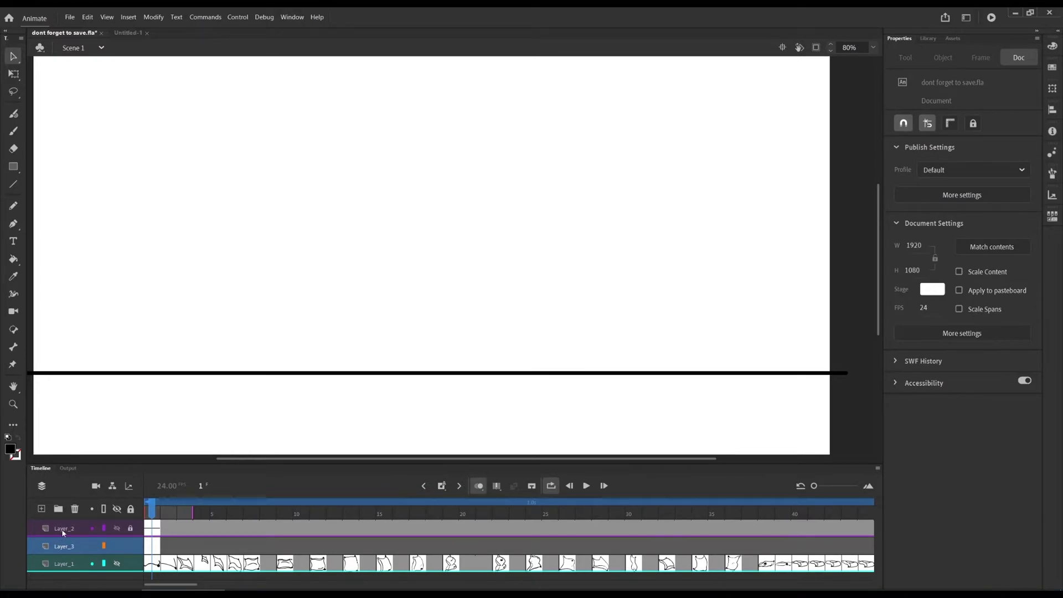
Try a straight line across the stage with the Line tool on the new layer, then undo it
click(14, 183)
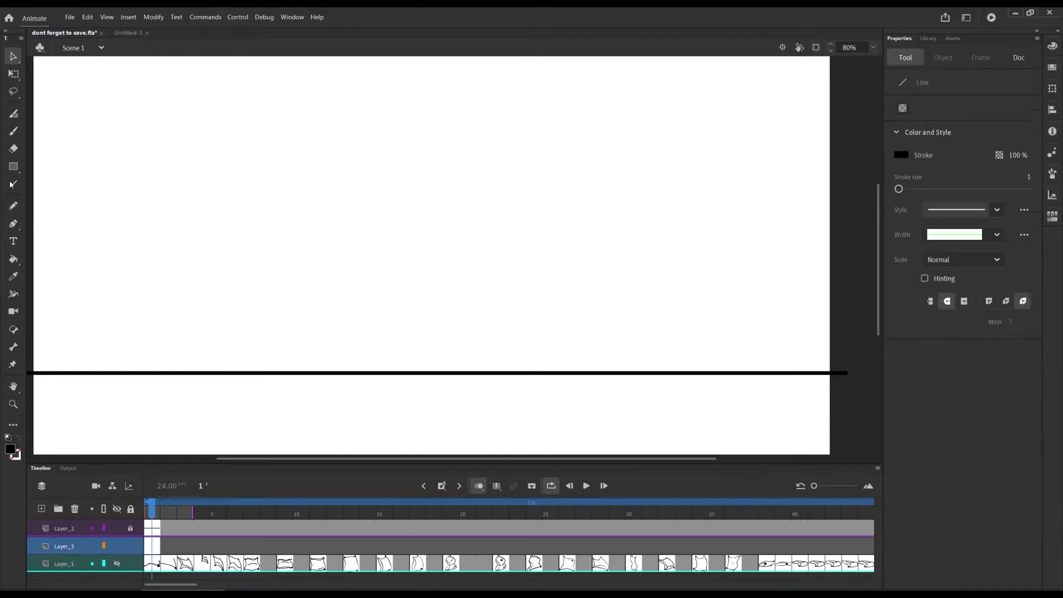
drag(32, 282, 839, 277)
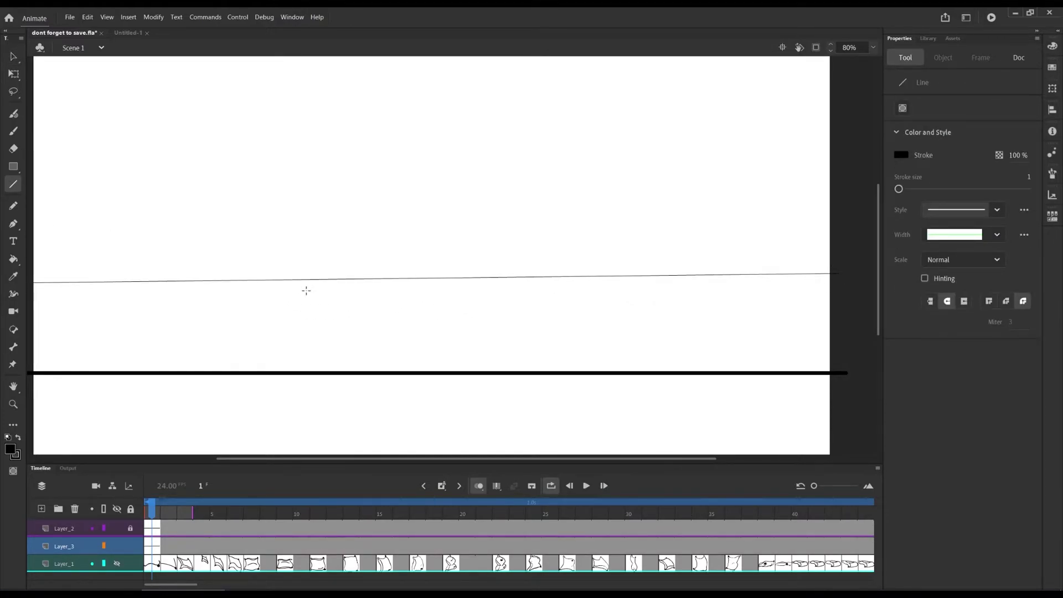
key(ctrl+z)
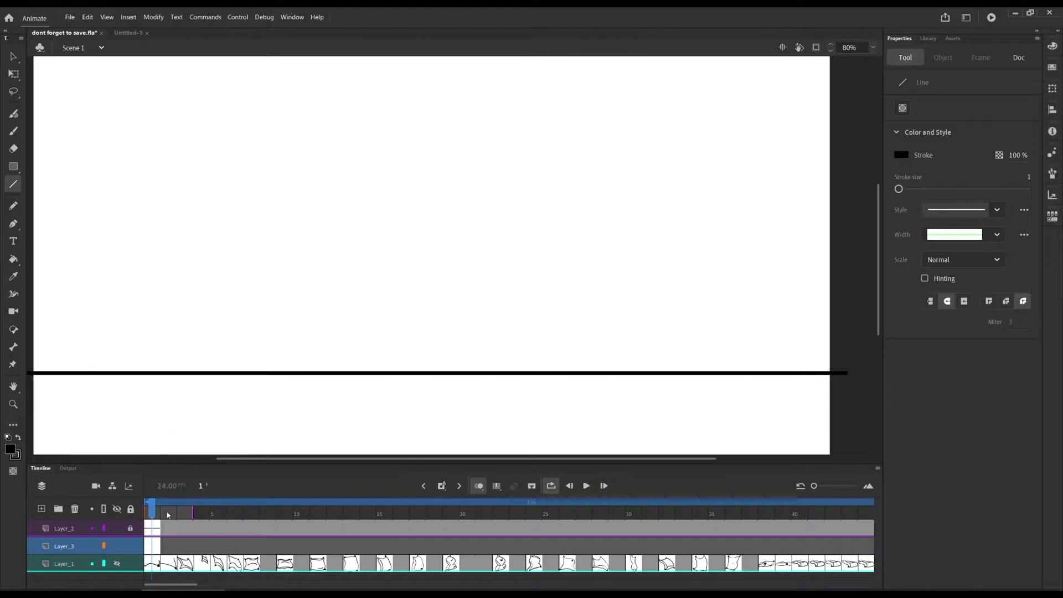
mouse_move(157, 512)
mouse_down()
mouse_move(349, 516)
mouse_move(150, 516)
mouse_up()
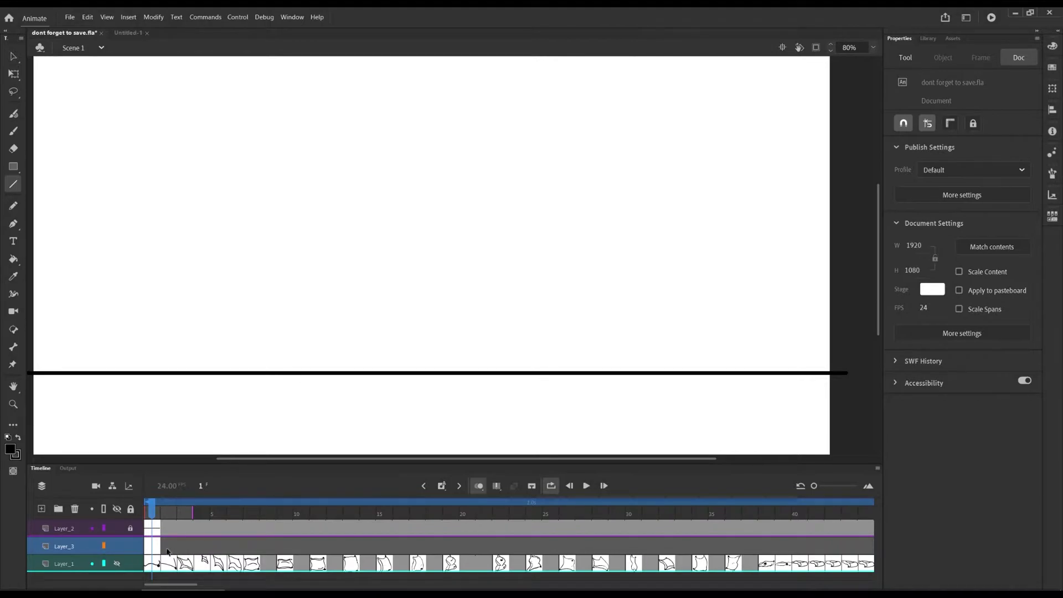
Insert blank keyframes at frames 2 and 3 of Layer_3 and return to frame 1
click(441, 486)
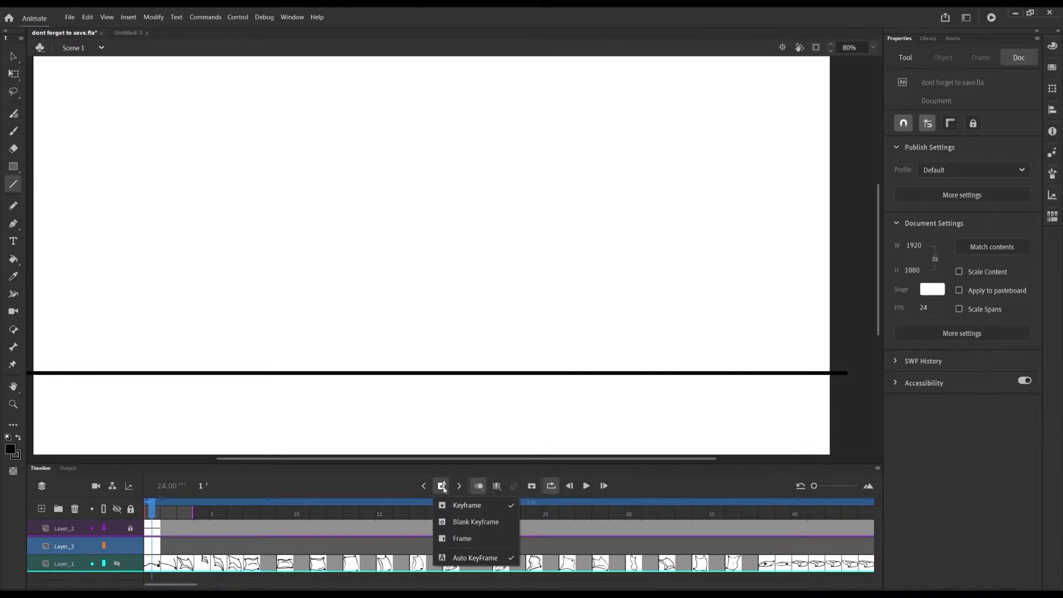
click(469, 522)
click(446, 490)
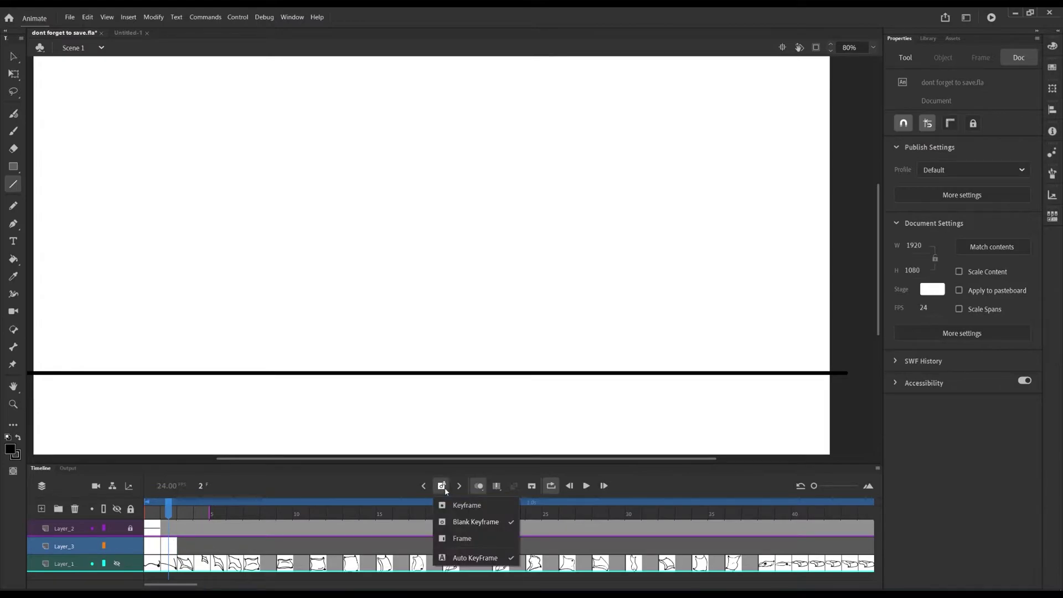
click(450, 557)
click(185, 545)
click(153, 514)
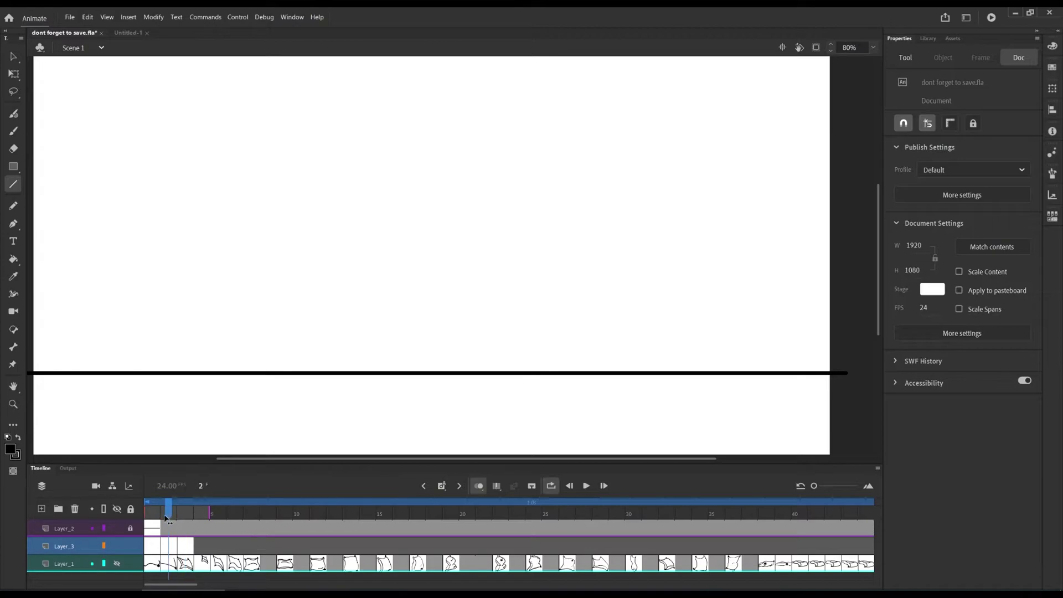
Paint a rough circle with the Classic Brush on frame 1 of Layer_3 and another one on frame 5
click(13, 130)
mouse_move(229, 200)
mouse_down()
mouse_move(190, 195)
mouse_move(199, 281)
mouse_move(222, 194)
mouse_up()
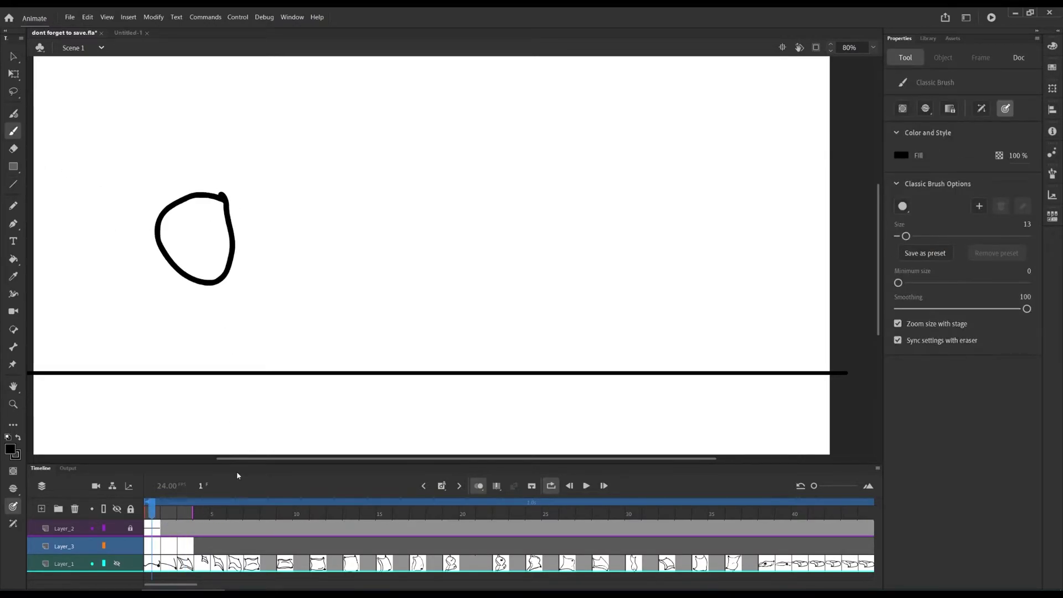
drag(209, 514, 220, 514)
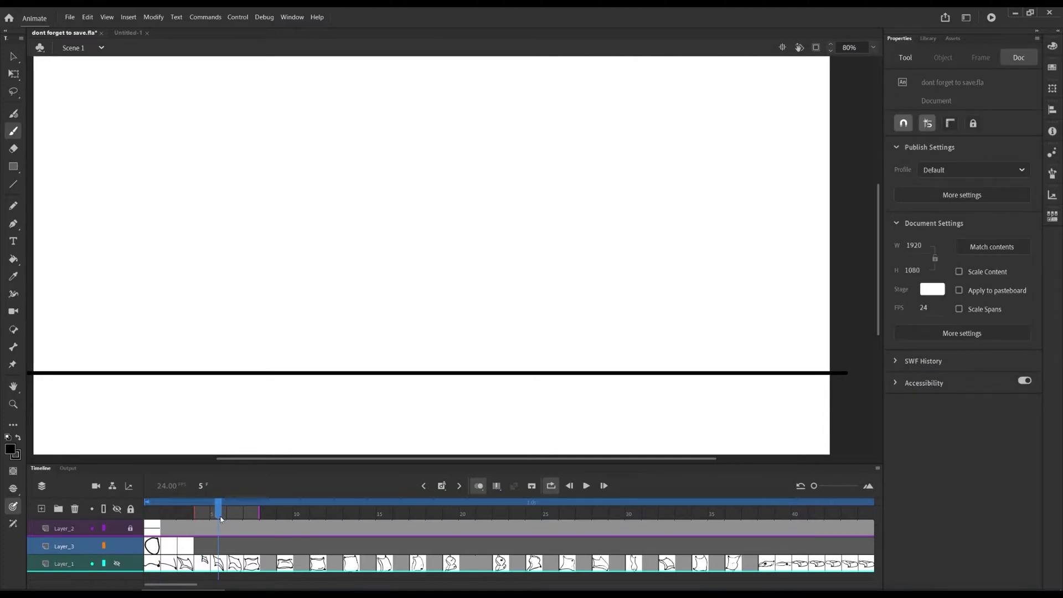
mouse_move(218, 268)
mouse_down()
mouse_move(233, 171)
mouse_move(221, 268)
mouse_move(255, 270)
mouse_up()
click(220, 519)
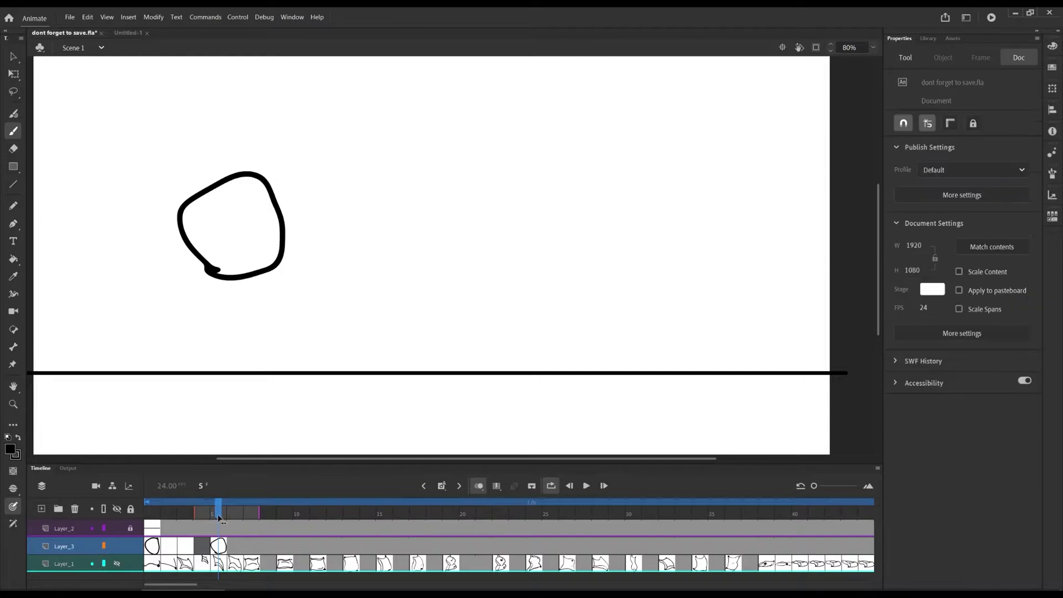
Insert a regular keyframe after frame 5 of Layer_3 and paint additional rough circles on frames 7 and 8
click(446, 490)
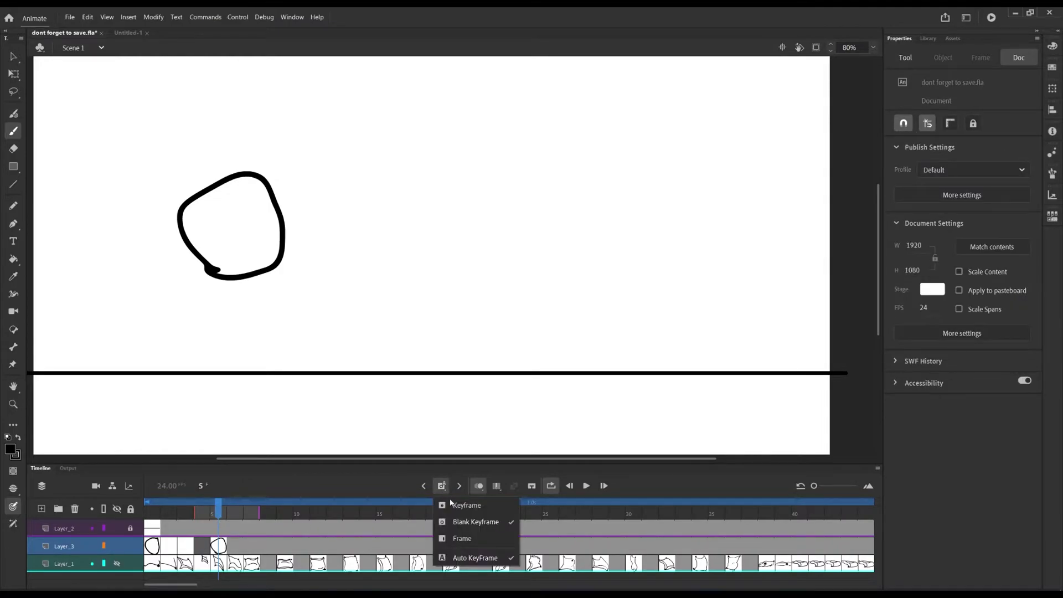
click(455, 506)
click(252, 515)
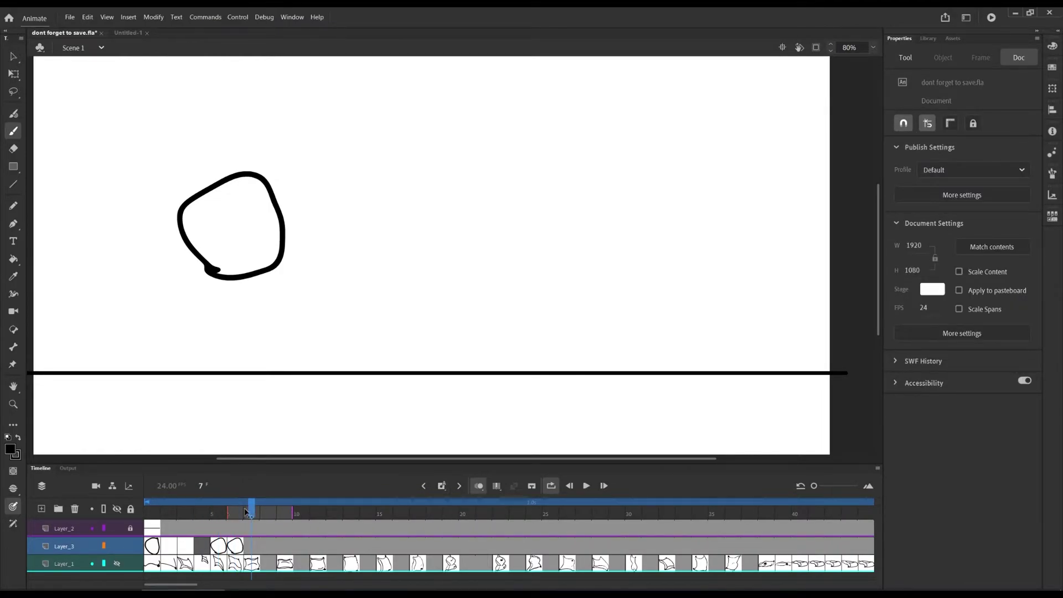
mouse_move(293, 160)
mouse_down()
mouse_move(233, 252)
mouse_move(334, 265)
mouse_move(295, 160)
mouse_up()
click(268, 515)
mouse_move(366, 192)
mouse_down()
mouse_move(308, 215)
mouse_move(362, 304)
mouse_move(360, 180)
mouse_up()
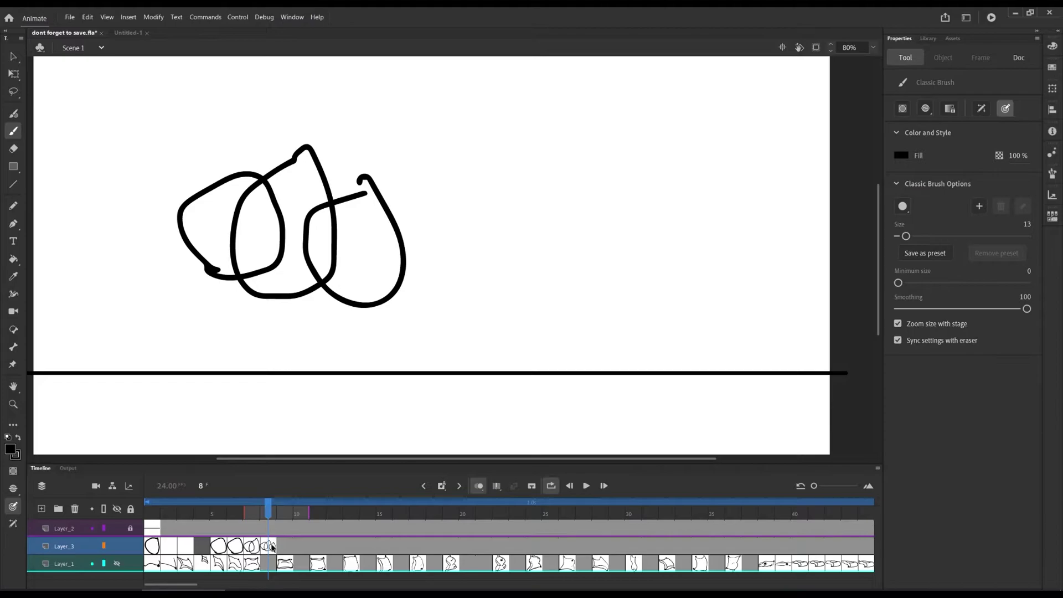
Undo all the test circles and added keyframes on Layer_3
key(ctrl+z)
key(ctrl+z)
key(ctrl+z)
key(ctrl+z)
key(ctrl+z)
key(ctrl+z)
key(ctrl+z)
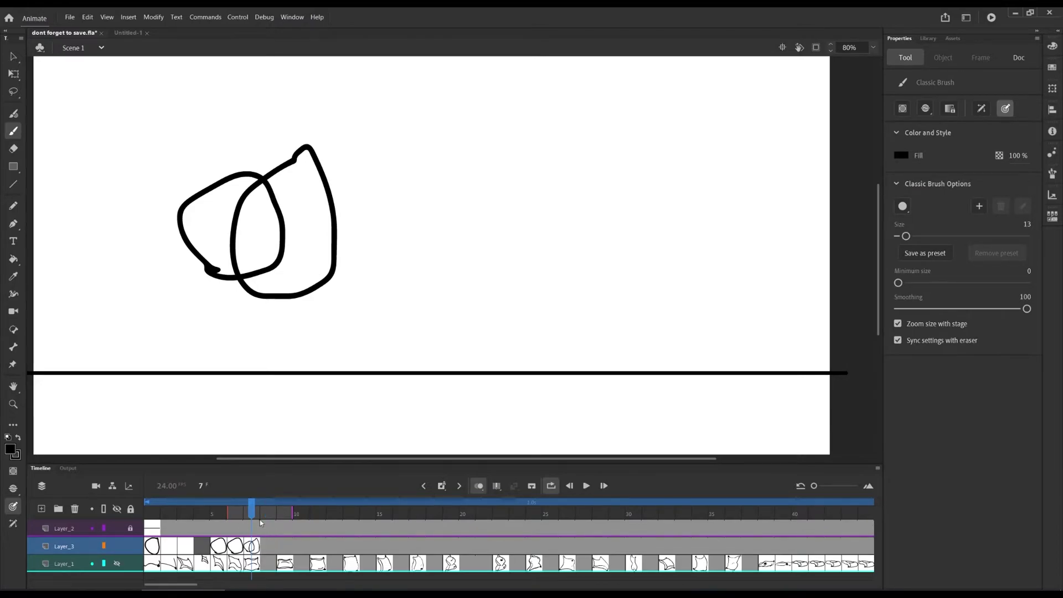
key(ctrl+z)
key(ctrl+z)
key(ctrl+z)
key(ctrl+z)
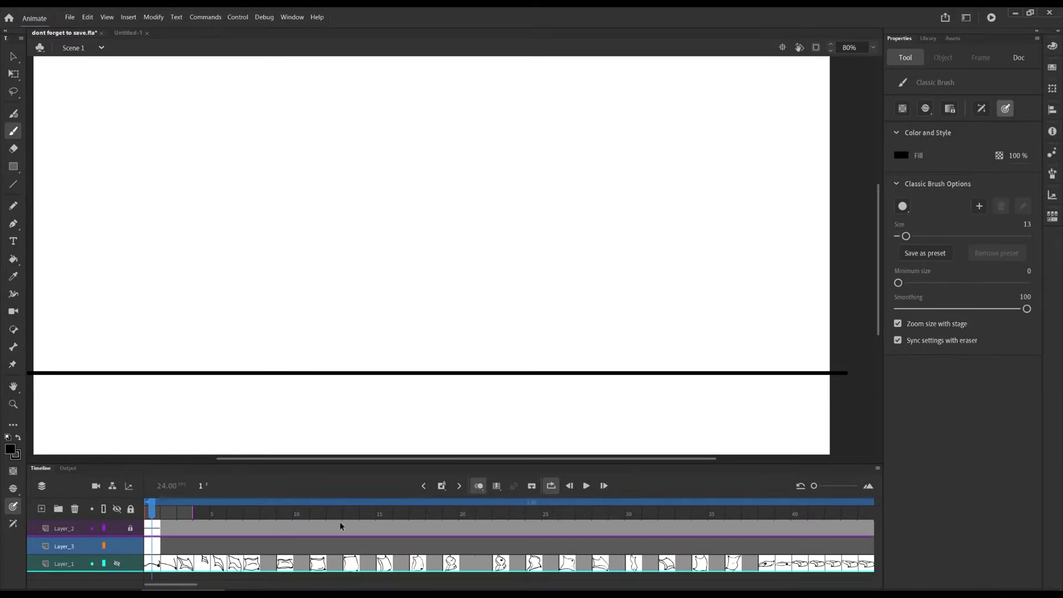
Show Layer_1 again, scrub to frame 4, and delete the empty Layer_3
click(151, 515)
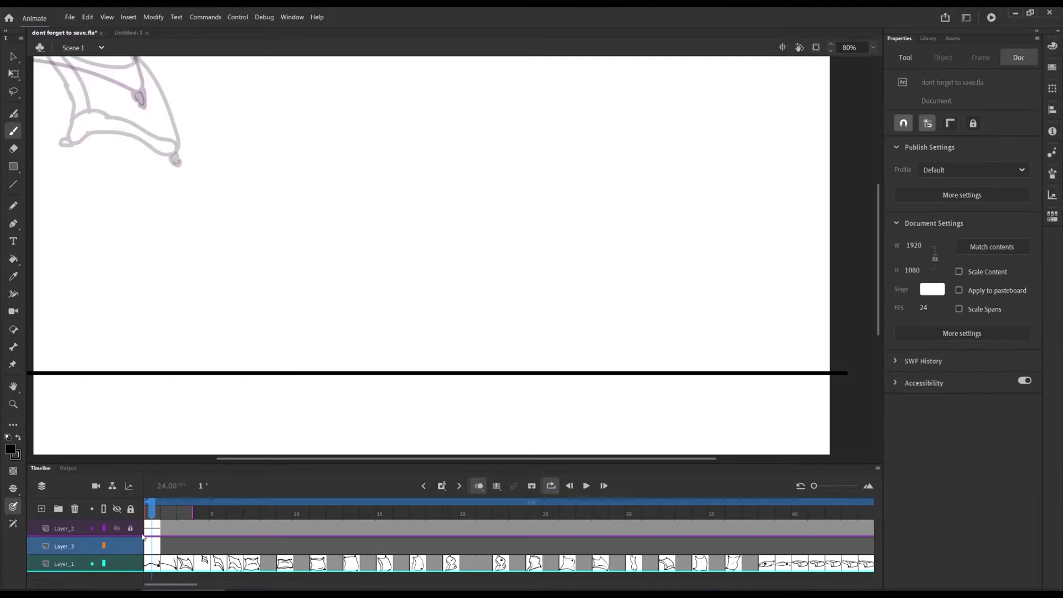
click(169, 515)
mouse_move(173, 519)
mouse_down()
mouse_move(238, 540)
mouse_move(185, 540)
mouse_move(252, 543)
mouse_move(152, 540)
mouse_move(206, 541)
mouse_up()
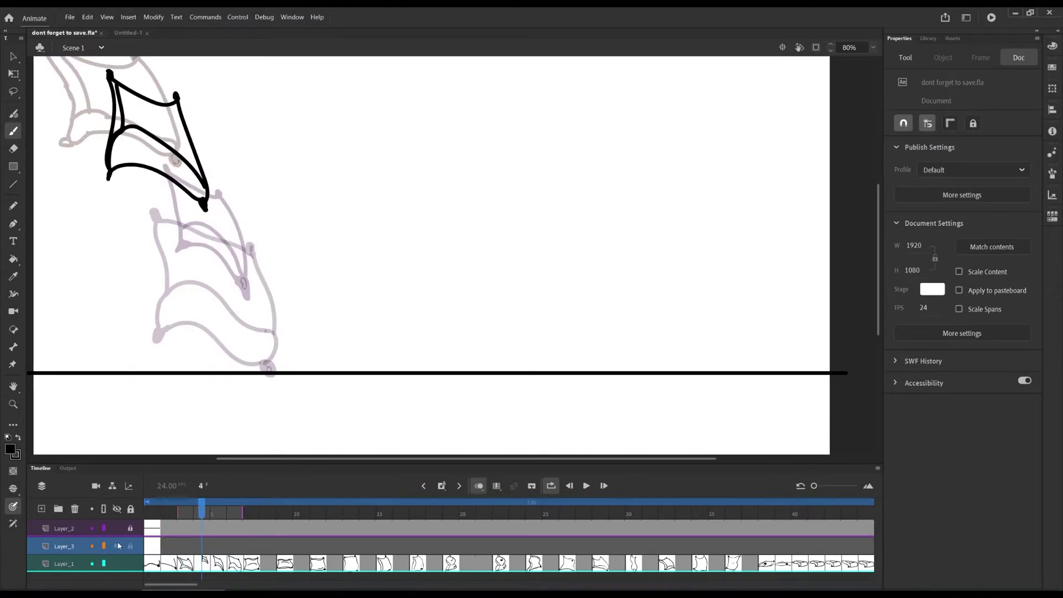
click(75, 508)
Examine the flour sack's onion-skinned poses from frame 1 to frame 11 and play the animation
mouse_move(147, 515)
mouse_down()
mouse_move(251, 535)
mouse_move(180, 531)
mouse_move(251, 539)
mouse_up()
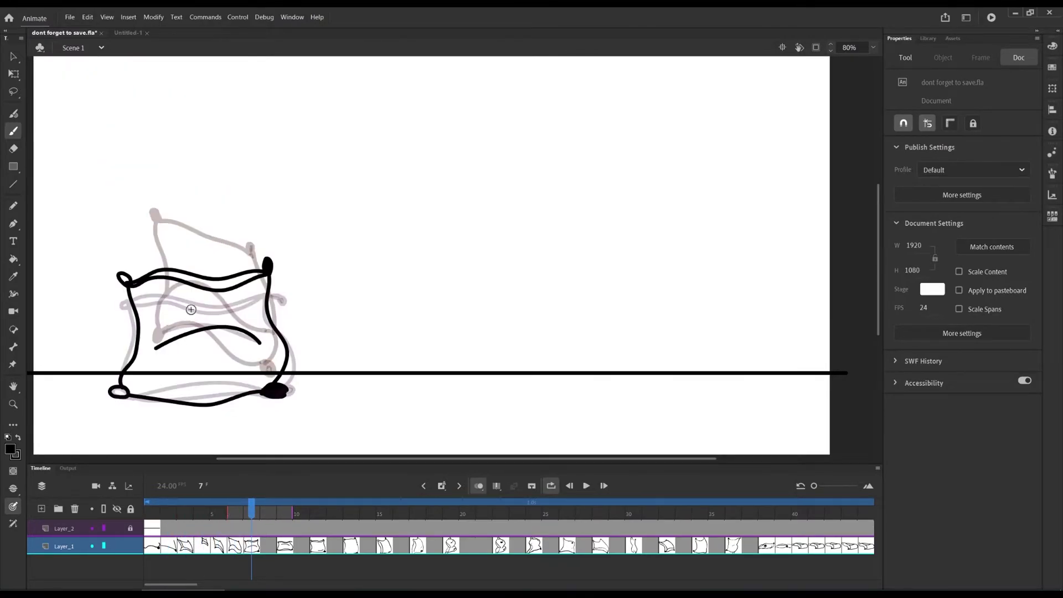
mouse_move(221, 515)
mouse_down()
mouse_move(166, 515)
mouse_move(265, 523)
mouse_move(320, 542)
mouse_up()
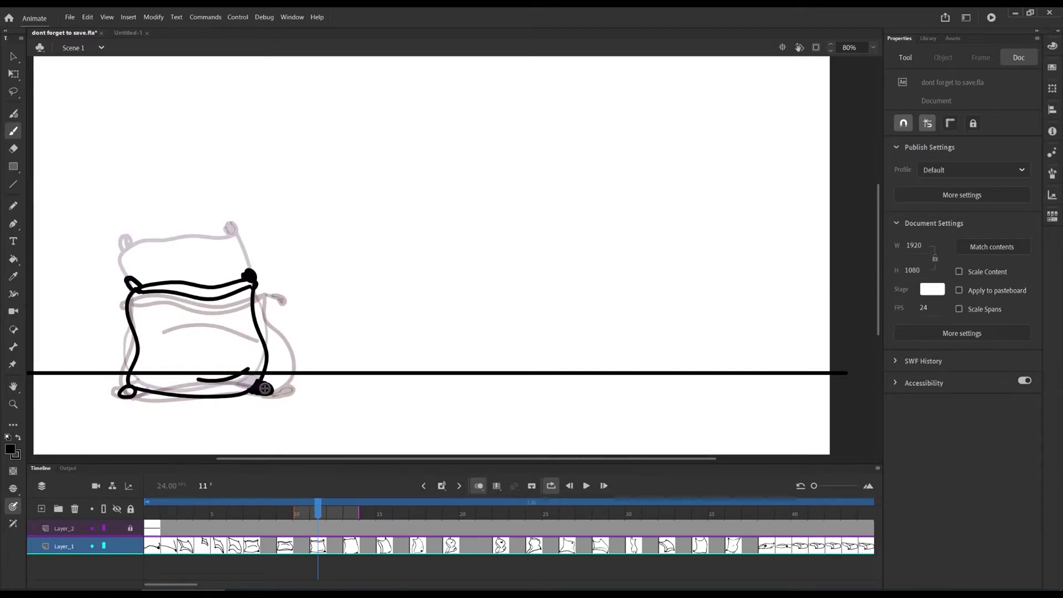
drag(128, 282, 137, 283)
click(584, 487)
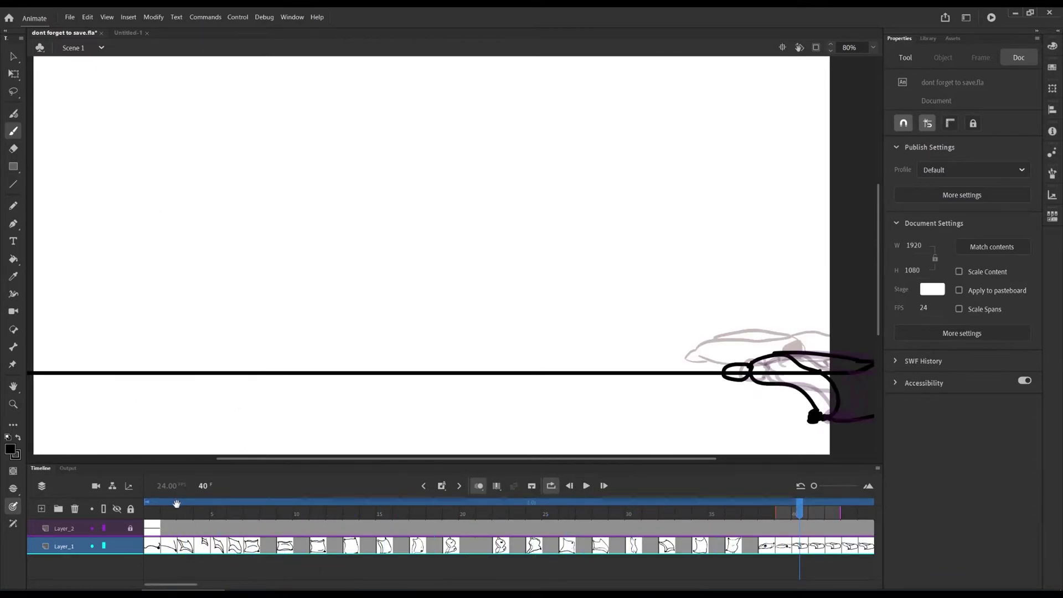
Scrub the flour sack's fall from the first frames to frame 7 and switch to the browser windows with the reference poses
click(158, 519)
drag(159, 519, 251, 515)
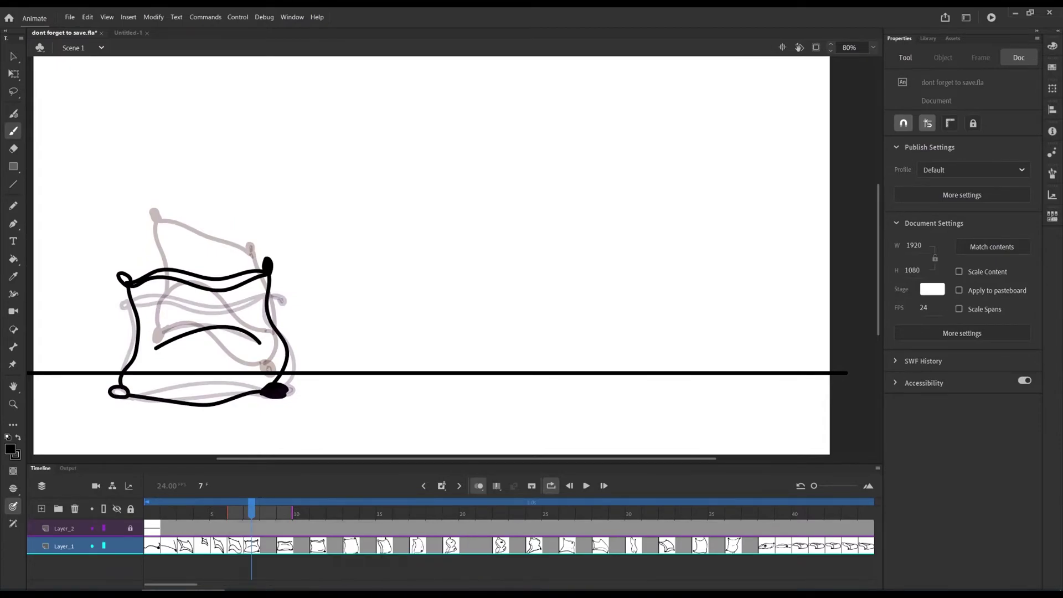
click(345, 585)
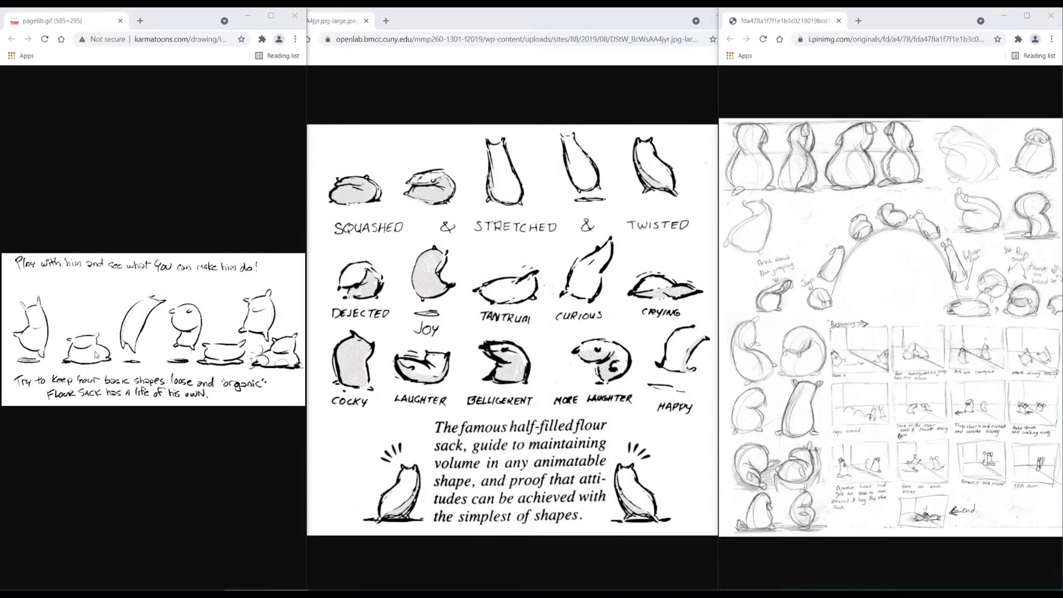
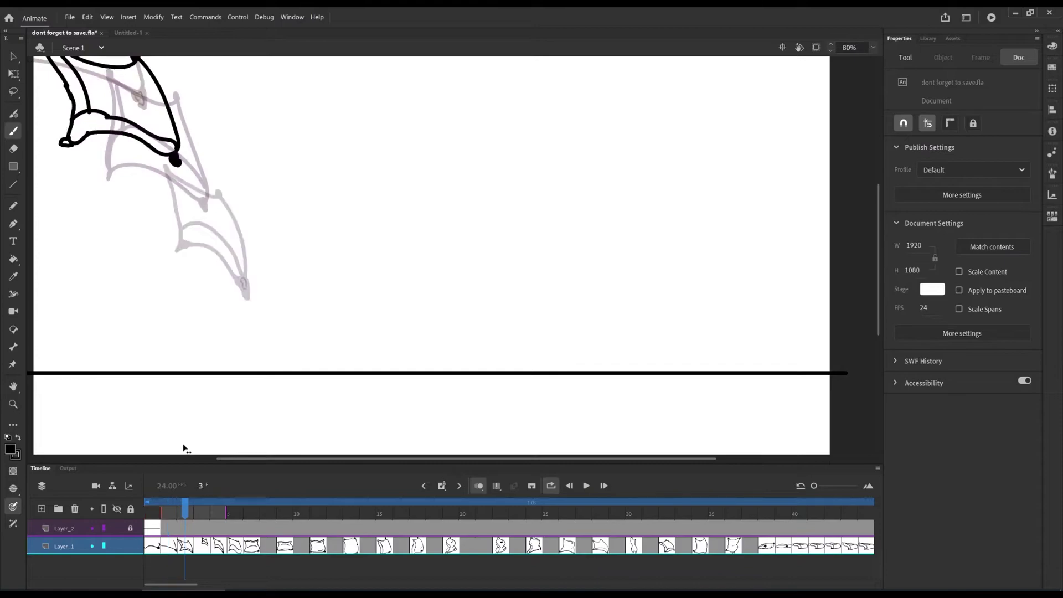
Turn off onion skinning and step through the flour sack's drawings from frame 4 to frame 19
click(478, 488)
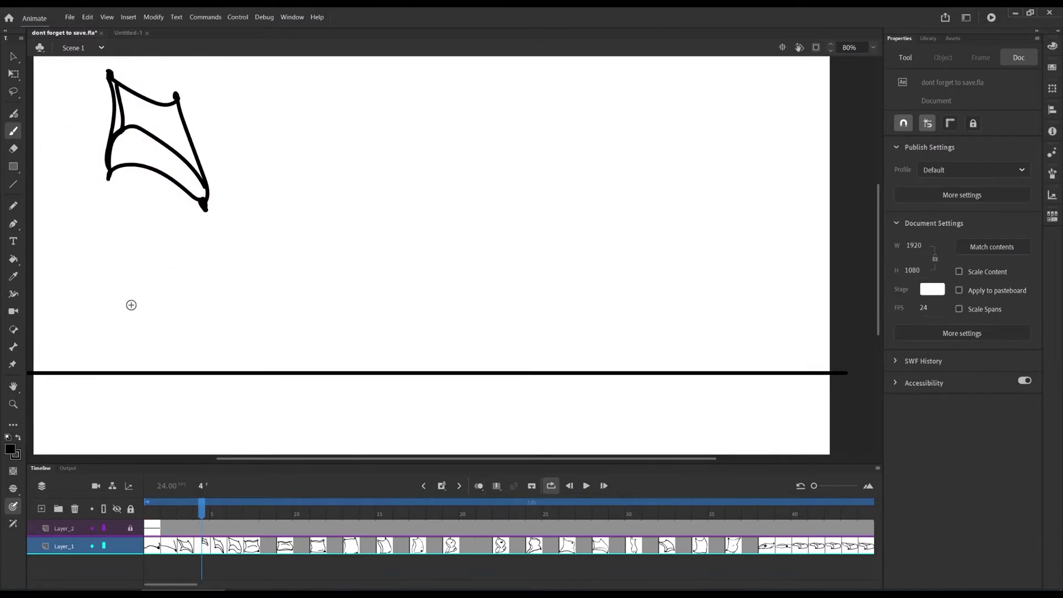
mouse_move(204, 514)
mouse_down()
mouse_move(148, 513)
mouse_move(261, 516)
mouse_move(169, 518)
mouse_move(287, 531)
mouse_move(155, 526)
mouse_move(256, 524)
mouse_up()
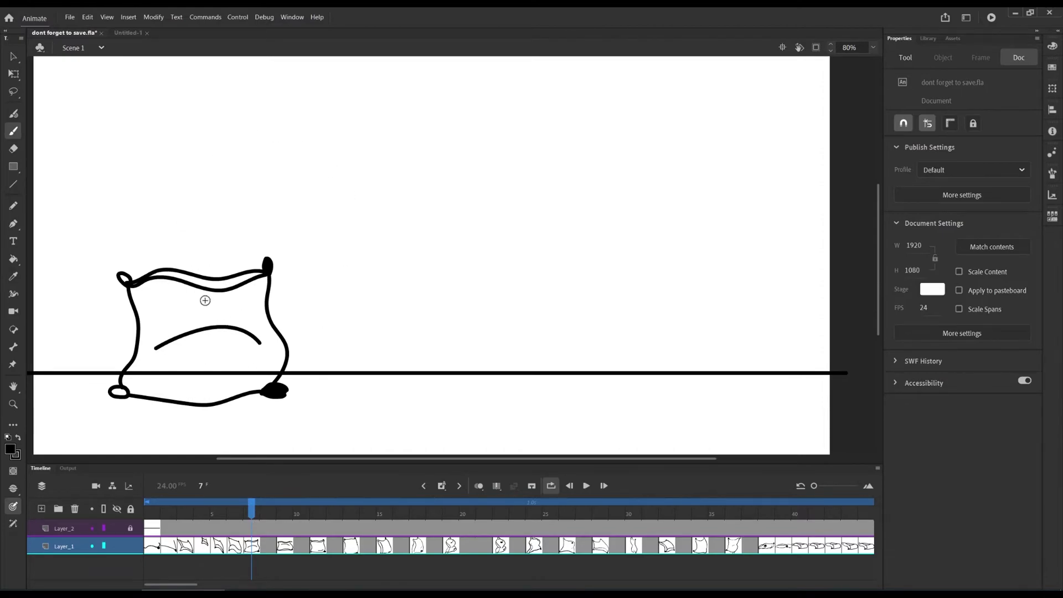
mouse_move(238, 519)
mouse_down()
mouse_move(200, 515)
mouse_move(252, 516)
mouse_move(151, 516)
mouse_move(233, 516)
mouse_move(251, 528)
mouse_up()
key(comma)
key(period)
mouse_move(263, 524)
mouse_down()
mouse_move(473, 533)
mouse_move(341, 523)
mouse_move(451, 535)
mouse_up()
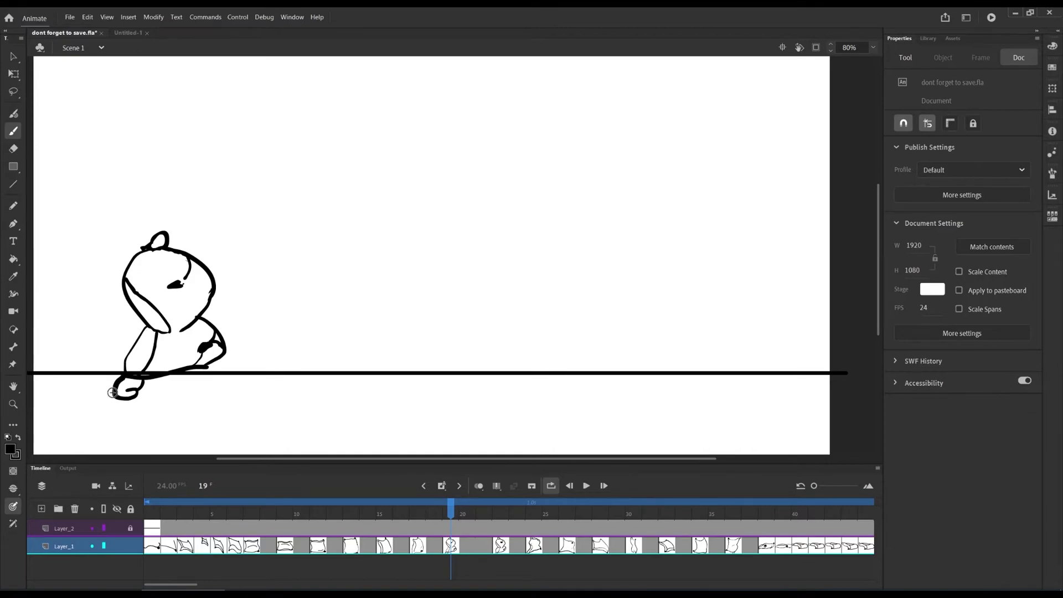
Play the flour sack animation from frame 1 and stop it at frame 20
mouse_move(451, 513)
mouse_down()
mouse_move(634, 546)
mouse_move(550, 548)
mouse_move(652, 568)
mouse_move(731, 570)
mouse_move(518, 531)
mouse_move(587, 526)
mouse_move(517, 520)
mouse_move(558, 512)
mouse_move(683, 540)
mouse_move(886, 546)
mouse_move(161, 521)
mouse_move(418, 521)
mouse_move(555, 558)
mouse_move(501, 545)
mouse_move(533, 546)
mouse_move(418, 539)
mouse_move(648, 549)
mouse_move(517, 540)
mouse_move(585, 536)
mouse_move(703, 557)
mouse_move(501, 540)
mouse_move(595, 535)
mouse_move(581, 531)
mouse_move(151, 483)
mouse_move(150, 501)
mouse_move(235, 507)
mouse_move(151, 508)
mouse_up()
click(585, 490)
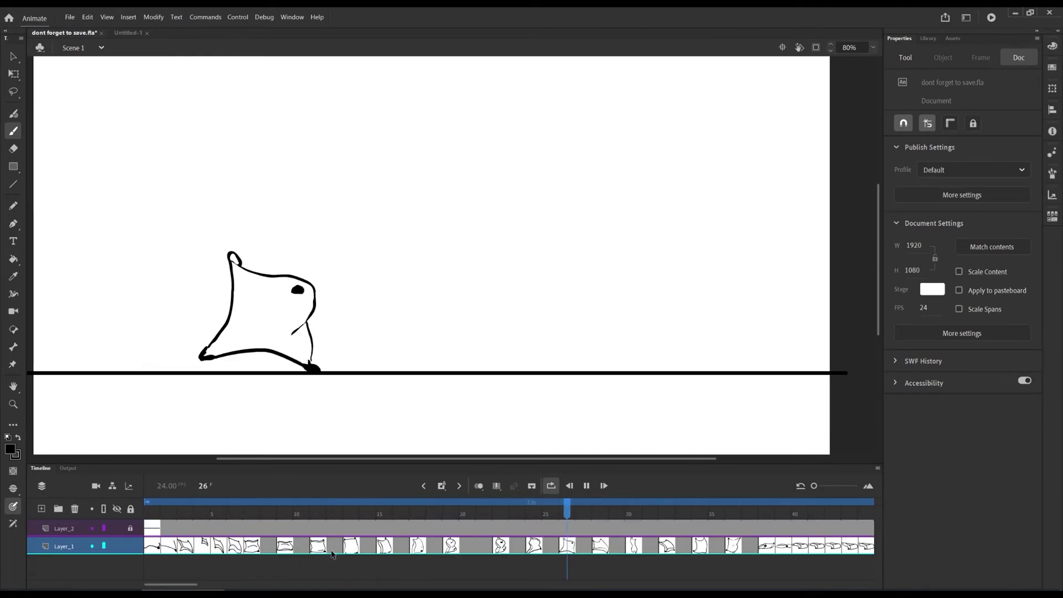
click(586, 486)
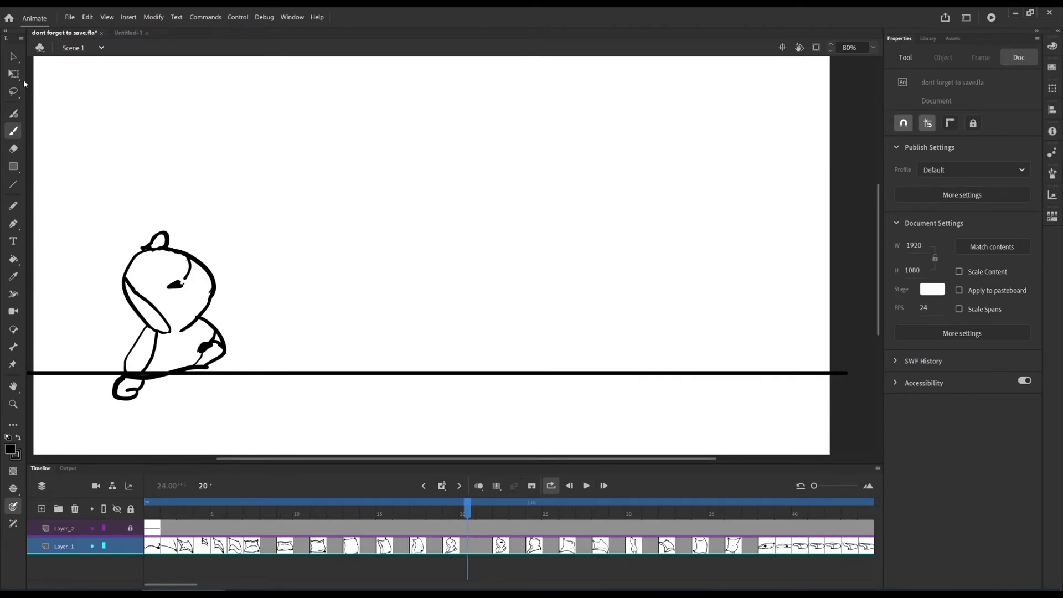
Turn on onion skinning, go back to frame 6, and switch the timeline frames to the Standard view
click(479, 486)
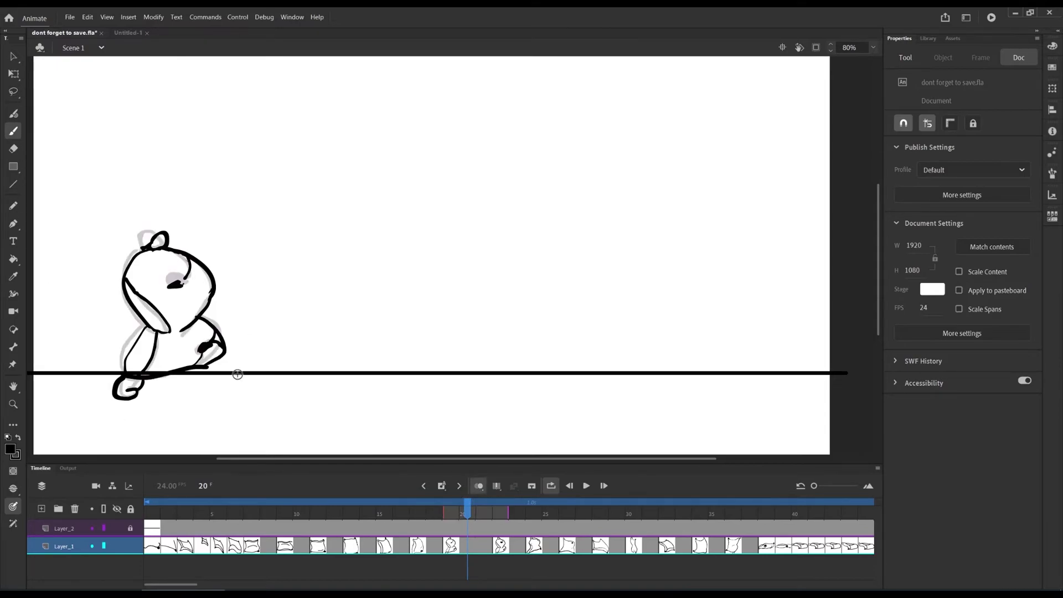
drag(409, 513, 225, 530)
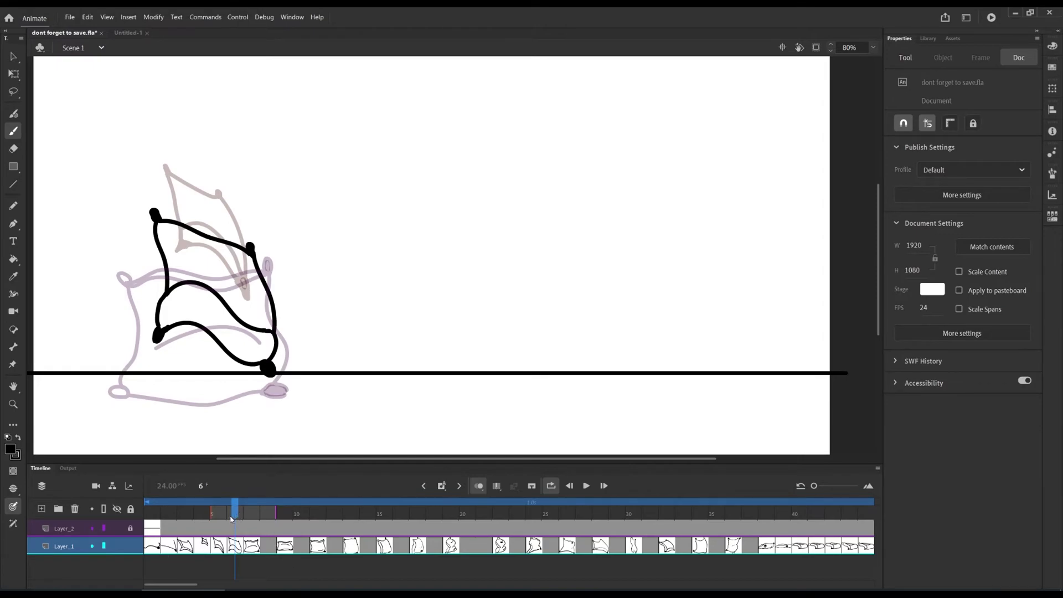
click(878, 470)
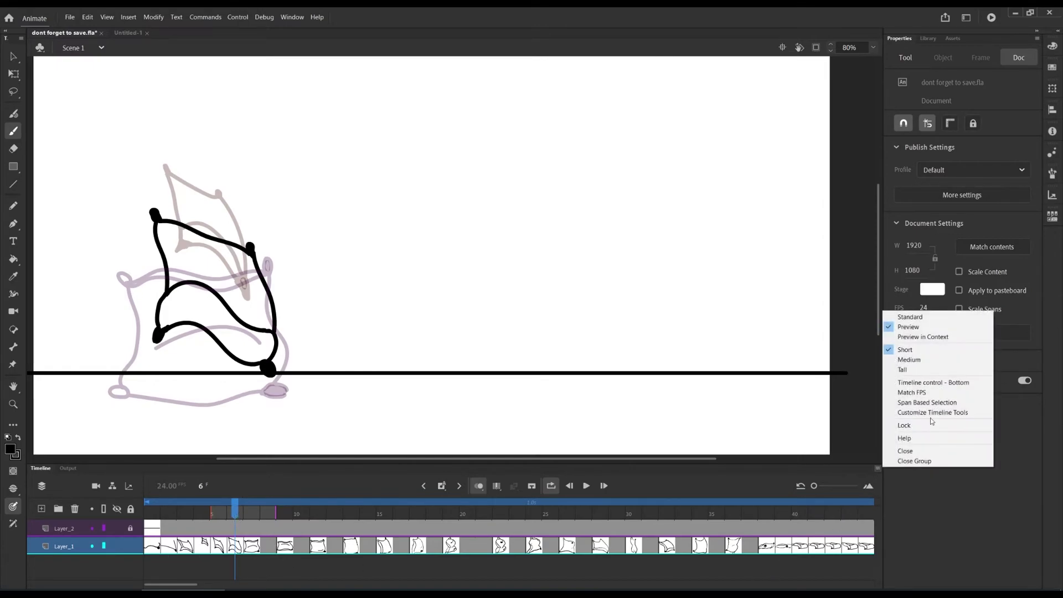
click(943, 317)
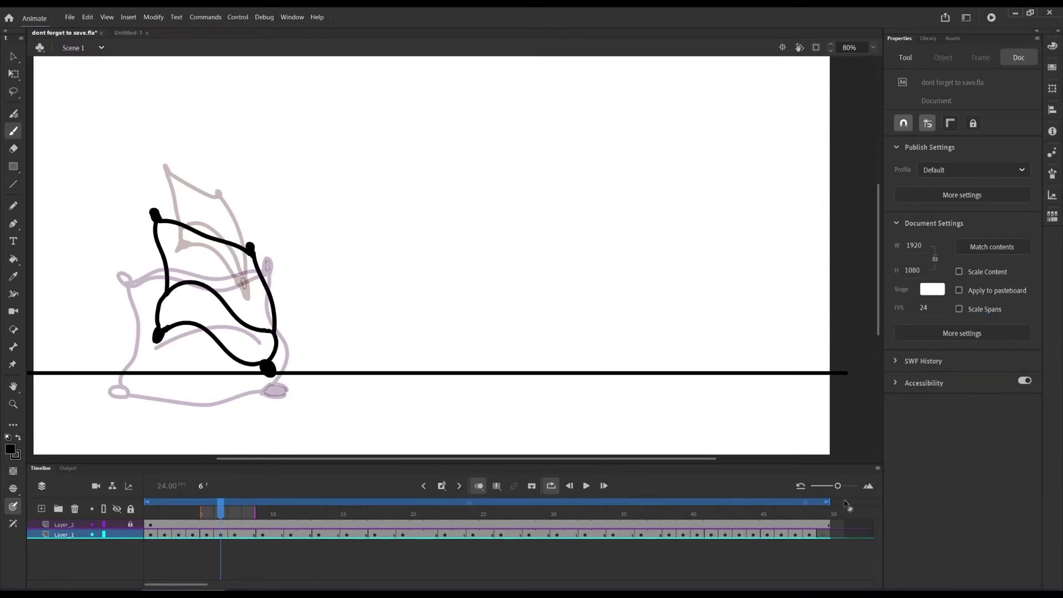
click(875, 470)
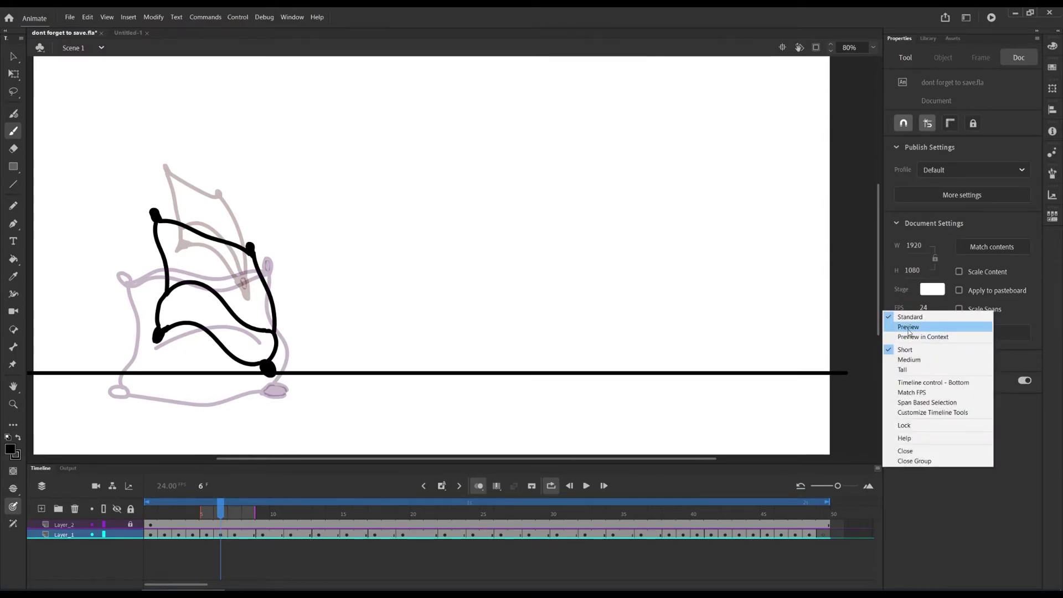
Scrub back and forth between frames 1 and 3 to examine the onion-skinned start of the fall
drag(221, 516, 148, 516)
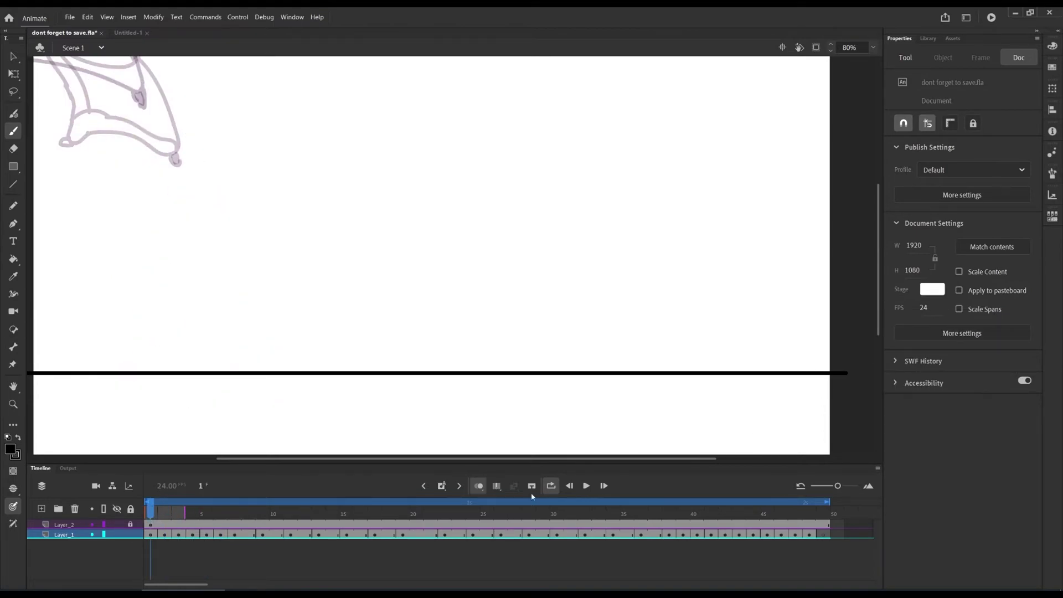
drag(149, 514, 179, 519)
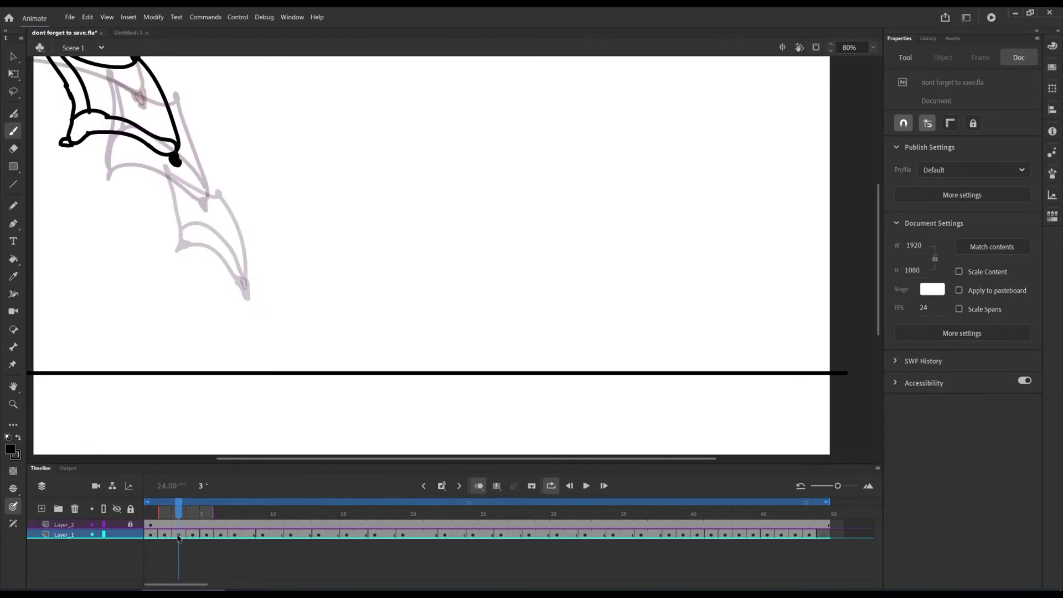
drag(186, 517, 153, 526)
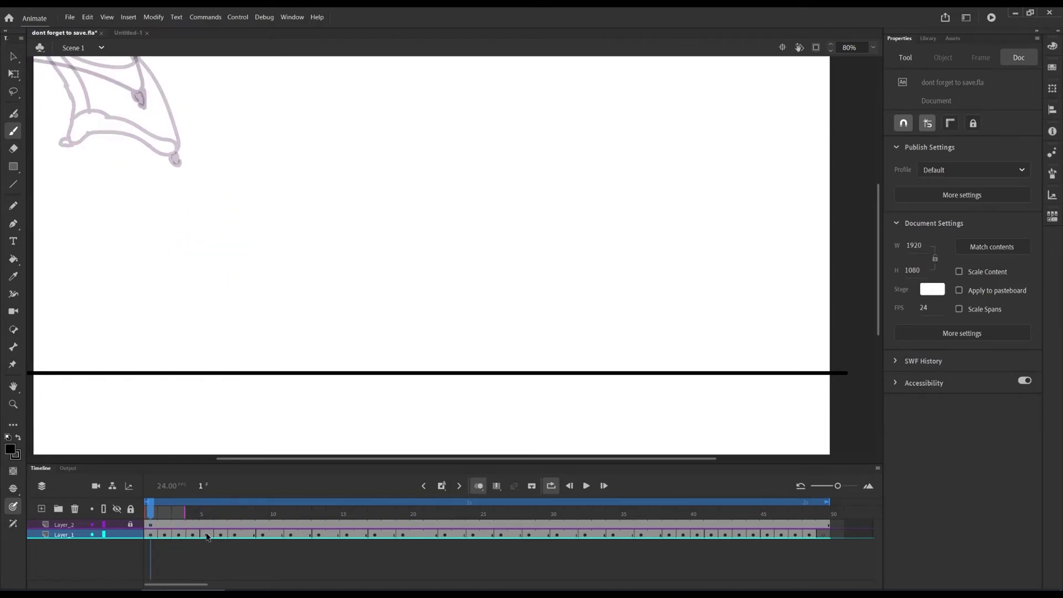
Examine the onion-skinned landing and squash poses on a widened timeline, from frame 1 to frame 17
drag(836, 486, 848, 486)
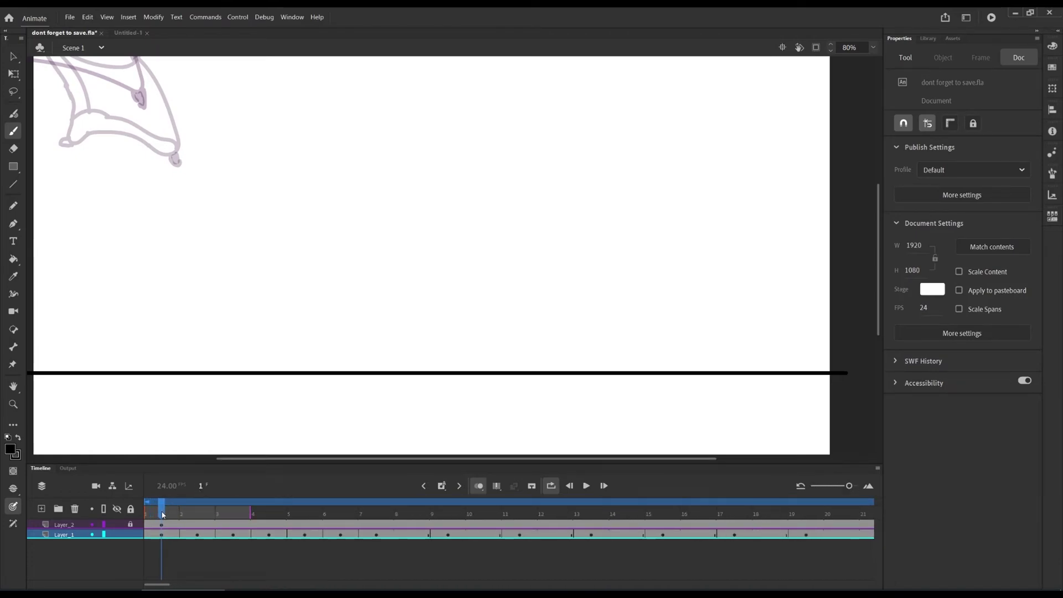
drag(181, 516, 403, 520)
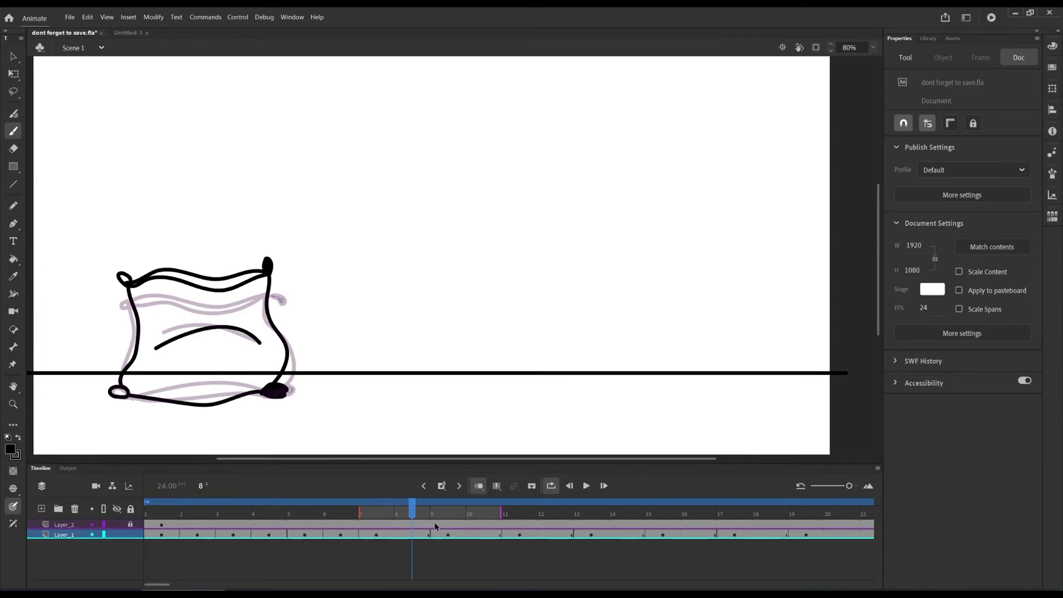
drag(384, 518, 438, 523)
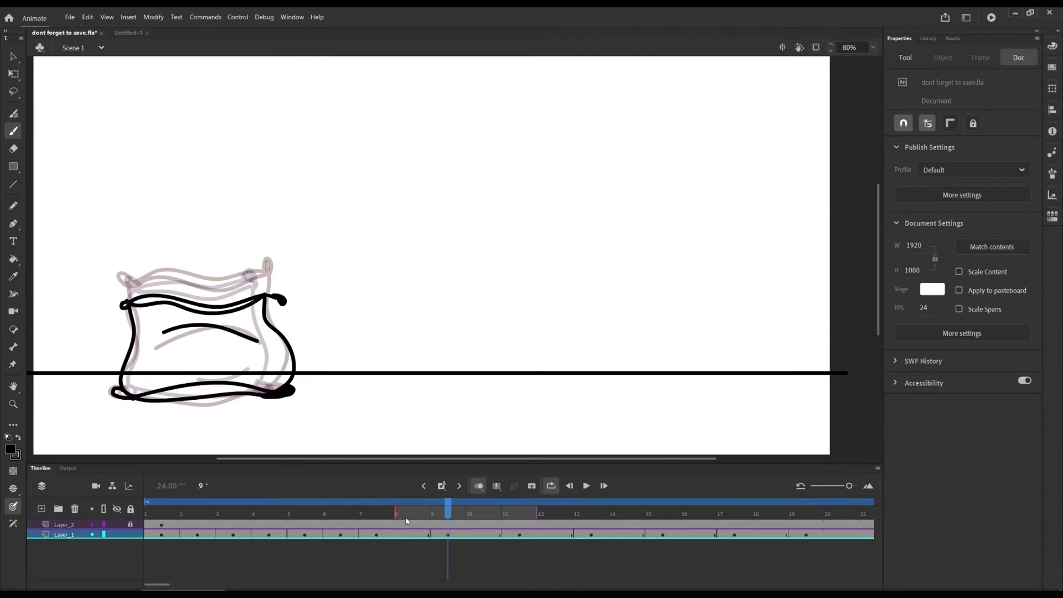
mouse_move(415, 519)
mouse_down()
mouse_move(380, 516)
mouse_move(443, 520)
mouse_up()
mouse_move(447, 522)
mouse_down()
mouse_move(385, 520)
mouse_move(585, 535)
mouse_up()
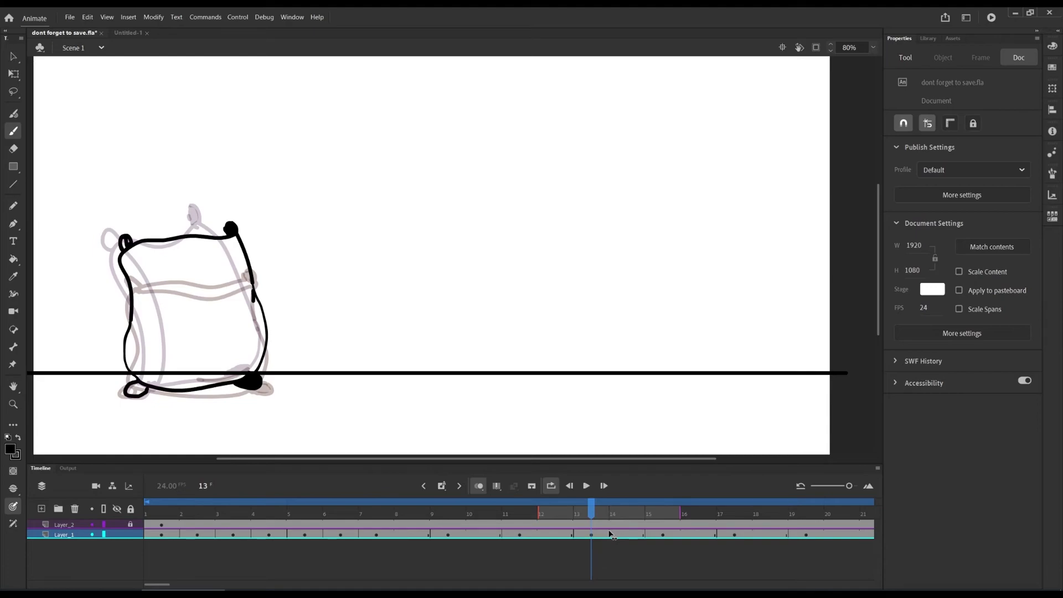
drag(611, 533, 730, 537)
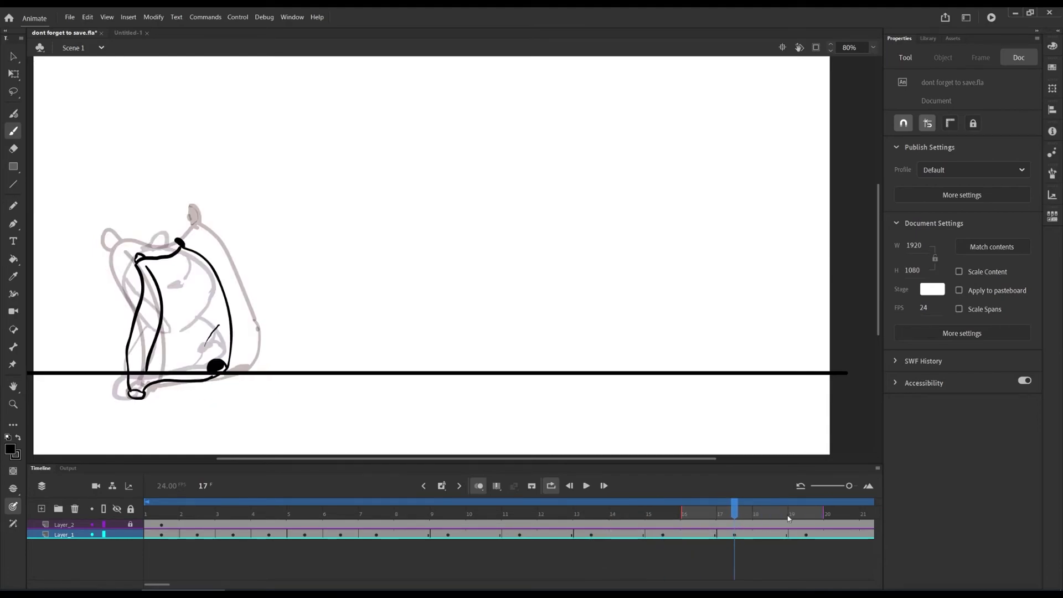
Examine the onion-skinned poses from frame 9 to frame 38 and play the animation
drag(837, 491, 807, 489)
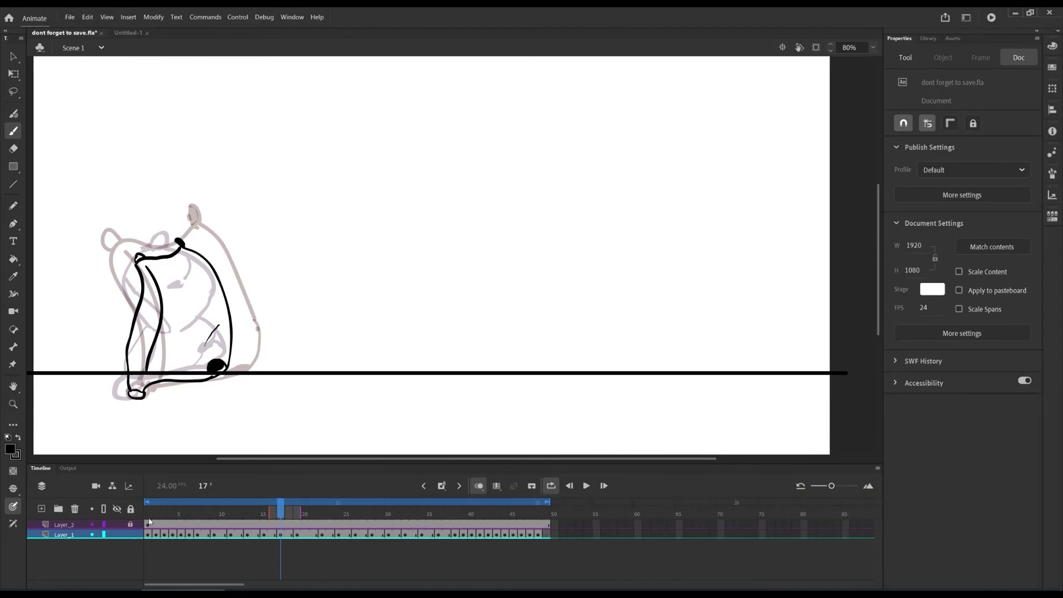
mouse_move(211, 519)
mouse_down()
mouse_move(142, 518)
mouse_move(225, 522)
mouse_up()
mouse_move(235, 525)
mouse_down()
mouse_move(421, 536)
mouse_move(232, 526)
mouse_move(316, 522)
mouse_up()
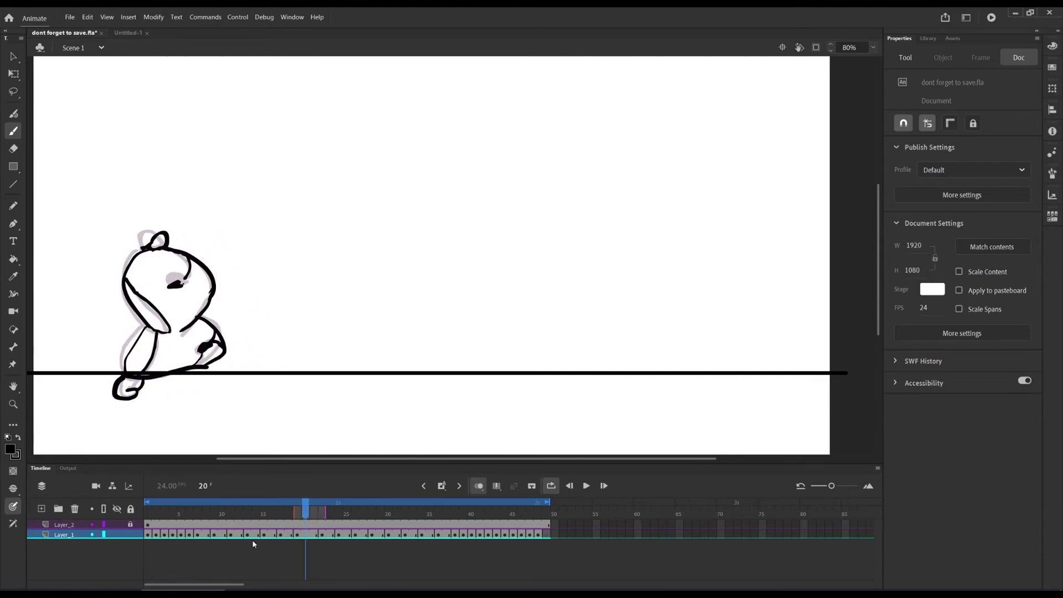
mouse_move(308, 515)
mouse_down()
mouse_move(278, 514)
mouse_move(464, 534)
mouse_move(434, 523)
mouse_move(454, 521)
mouse_move(517, 535)
mouse_move(456, 524)
mouse_up()
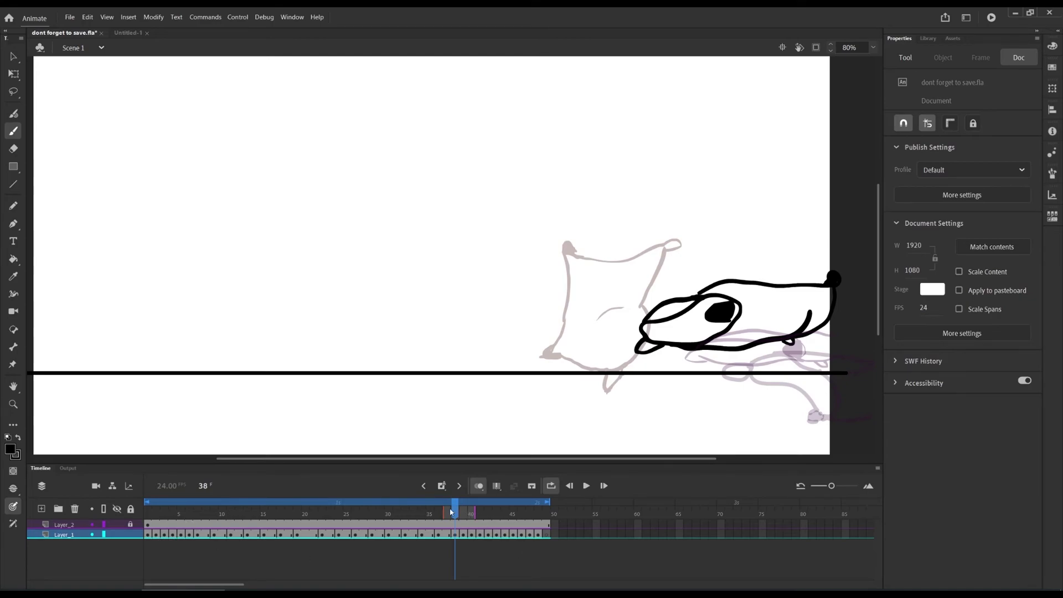
mouse_move(455, 512)
mouse_down()
mouse_move(431, 518)
mouse_move(536, 527)
mouse_move(447, 521)
mouse_up()
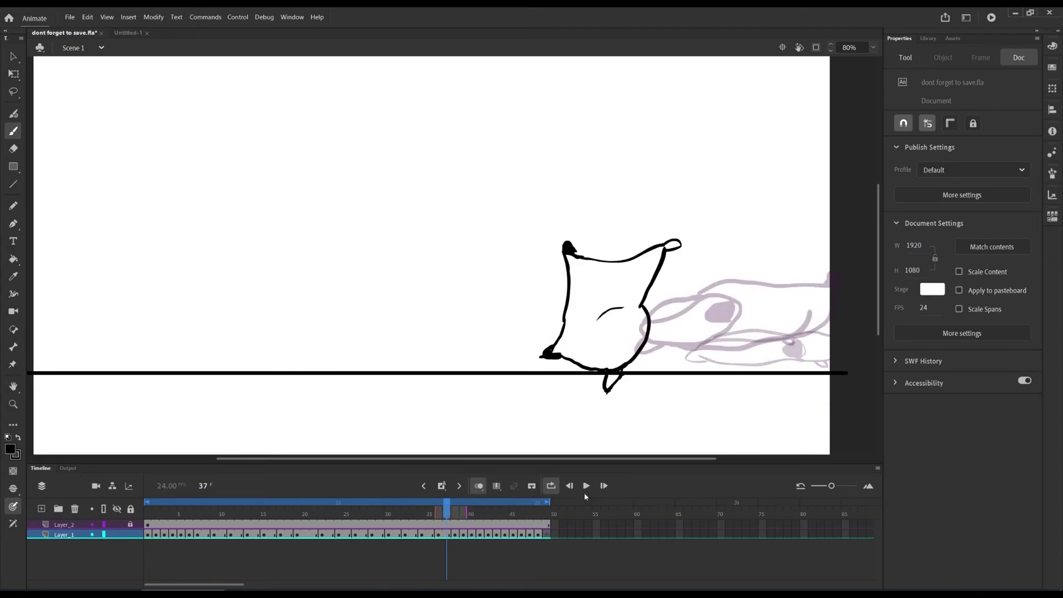
click(587, 486)
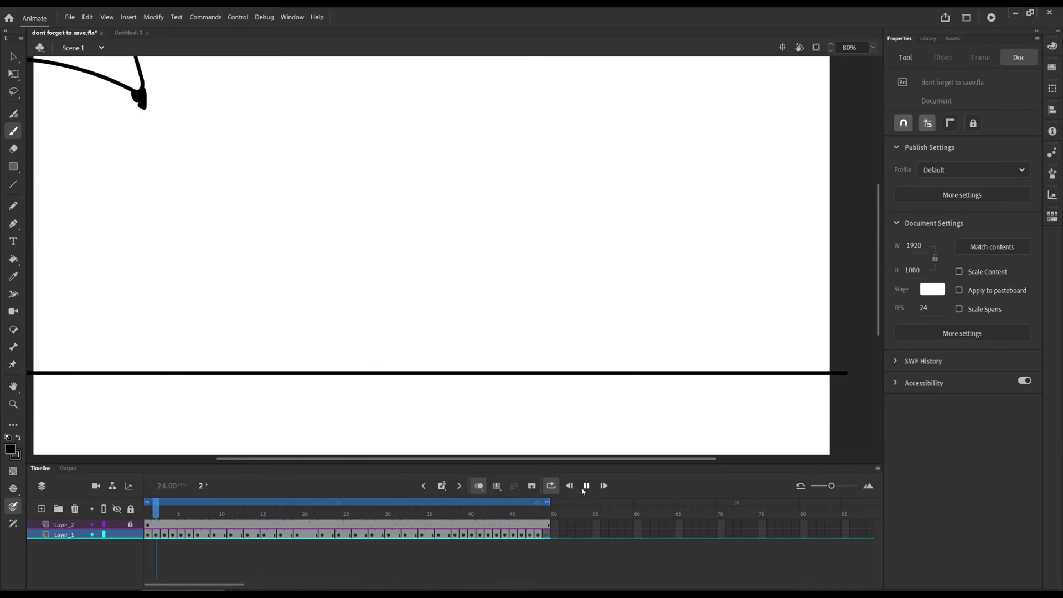
key(Return)
Turn off onion skinning at frame 35 and go back to frame 33
drag(271, 516, 428, 521)
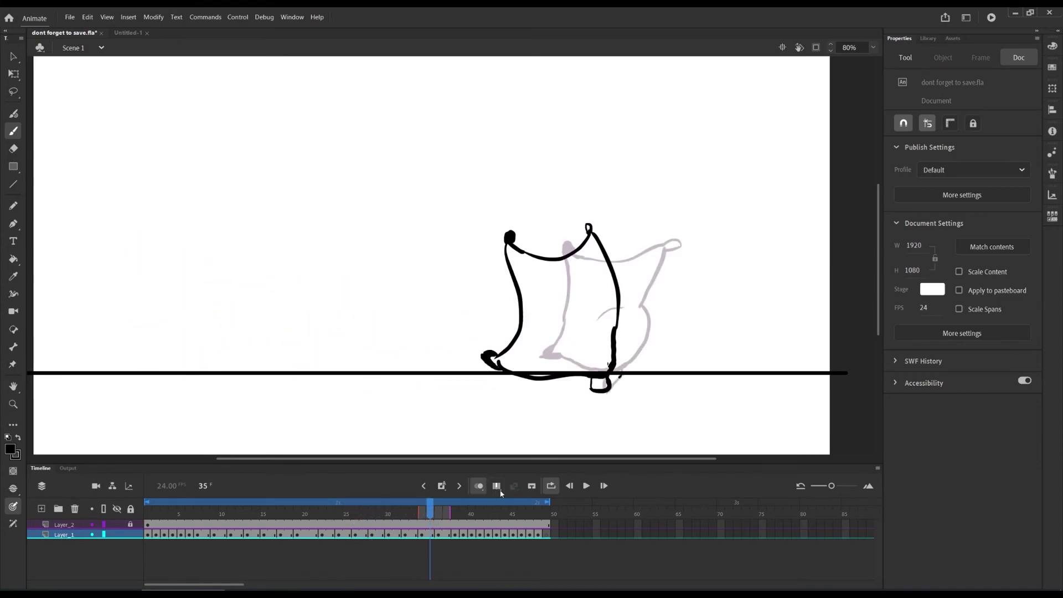
click(478, 487)
mouse_move(431, 515)
mouse_down()
mouse_move(396, 513)
mouse_move(407, 512)
mouse_up()
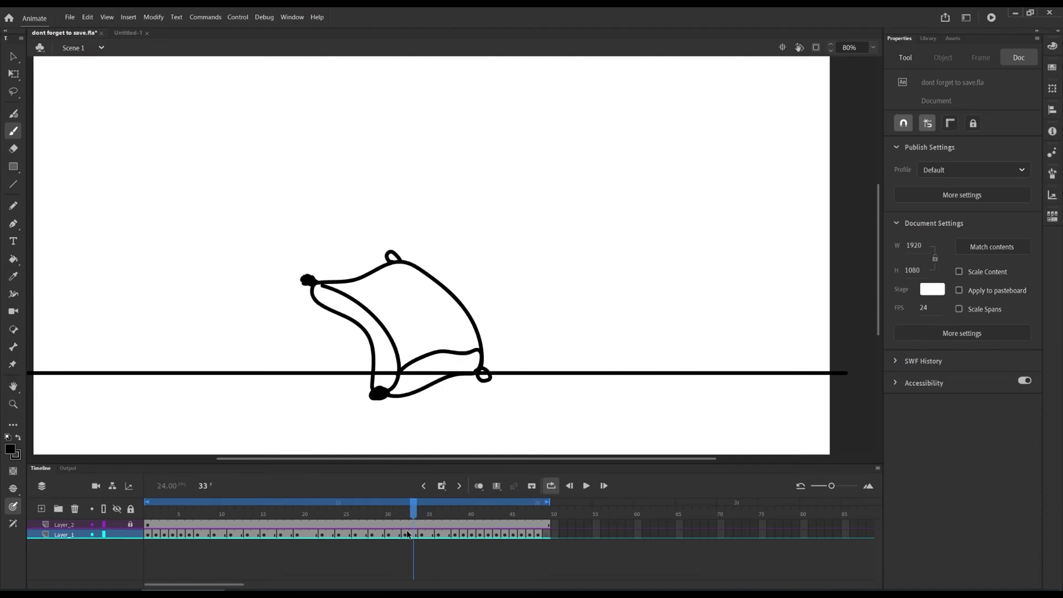
Step through the flour sack's exit drawings from frame 33 to frame 47 and play the animation
drag(831, 486, 836, 486)
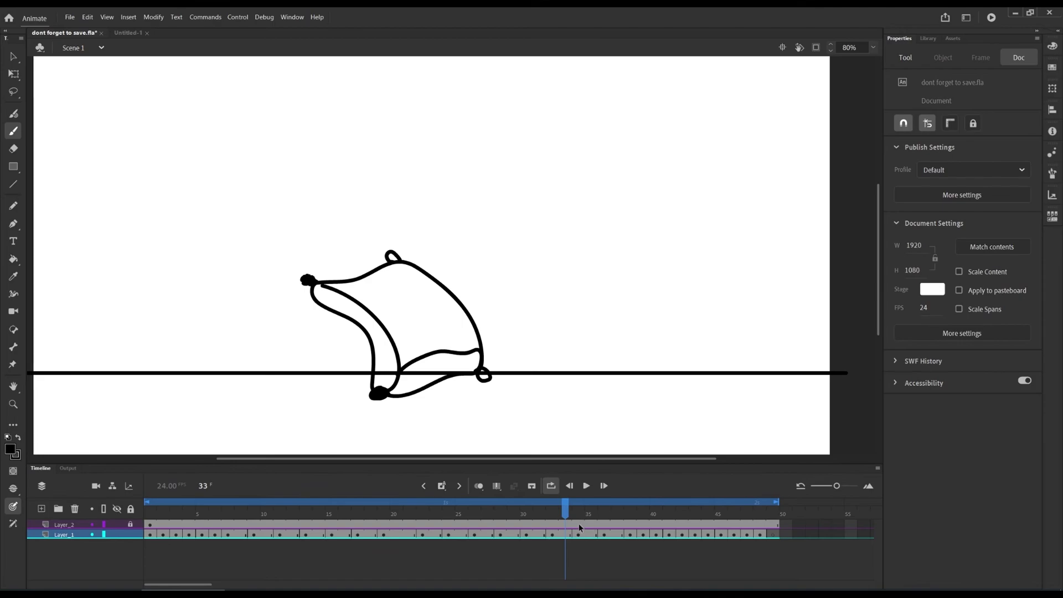
drag(569, 518, 590, 532)
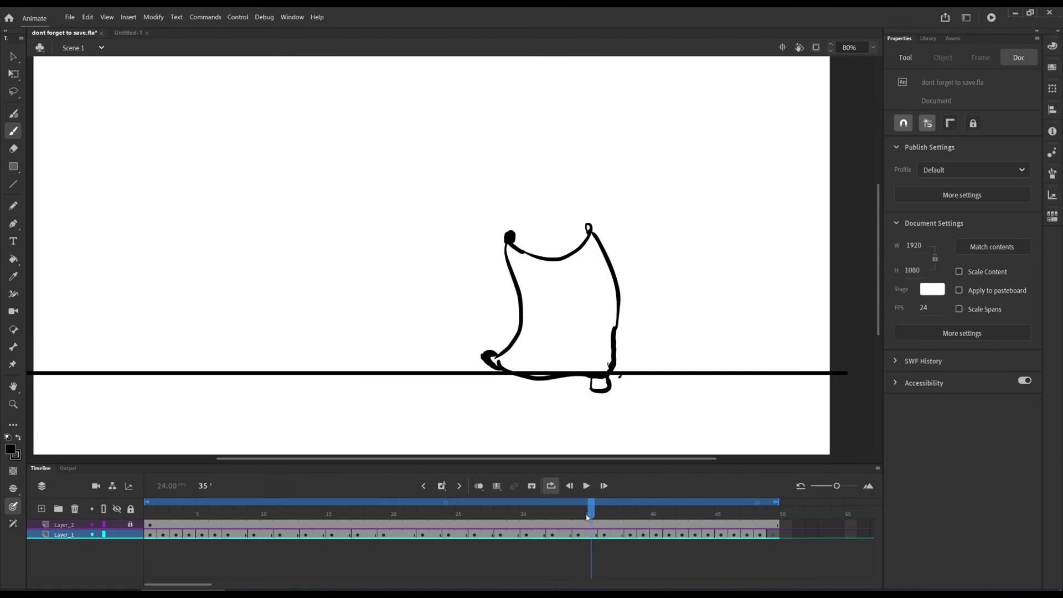
drag(590, 516, 754, 540)
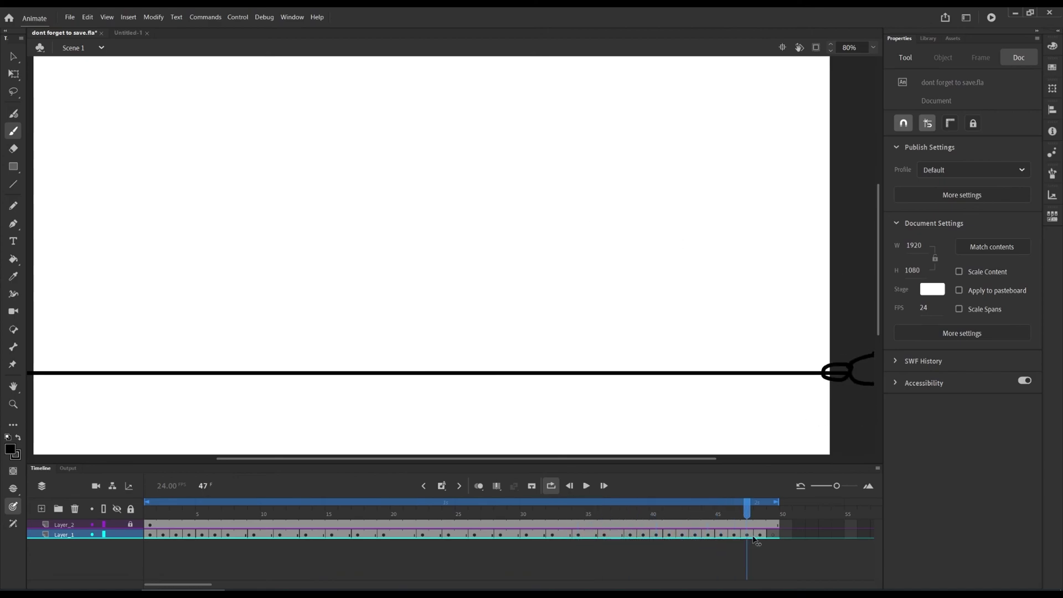
click(585, 485)
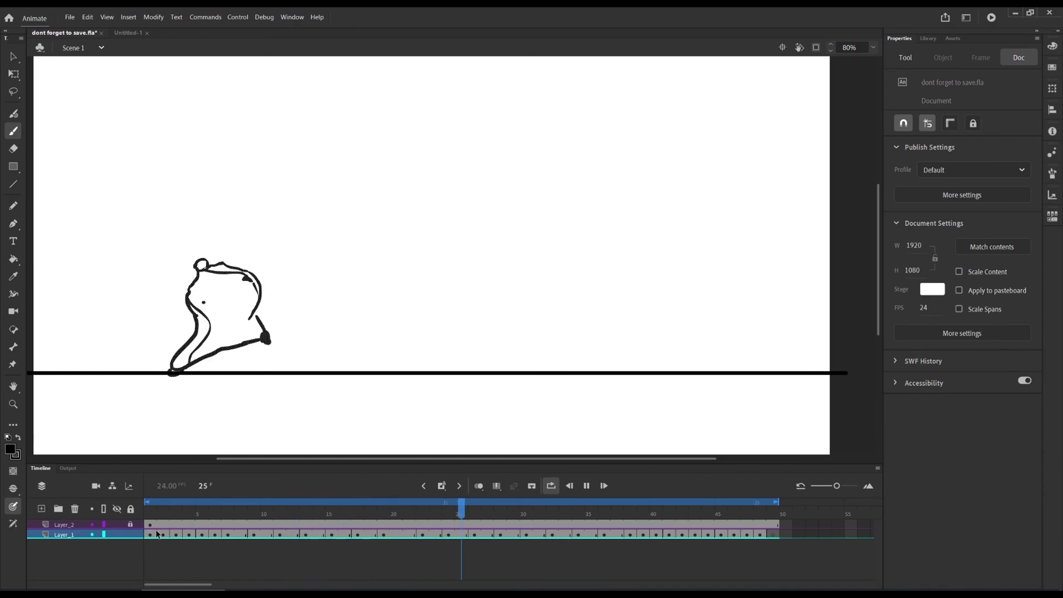